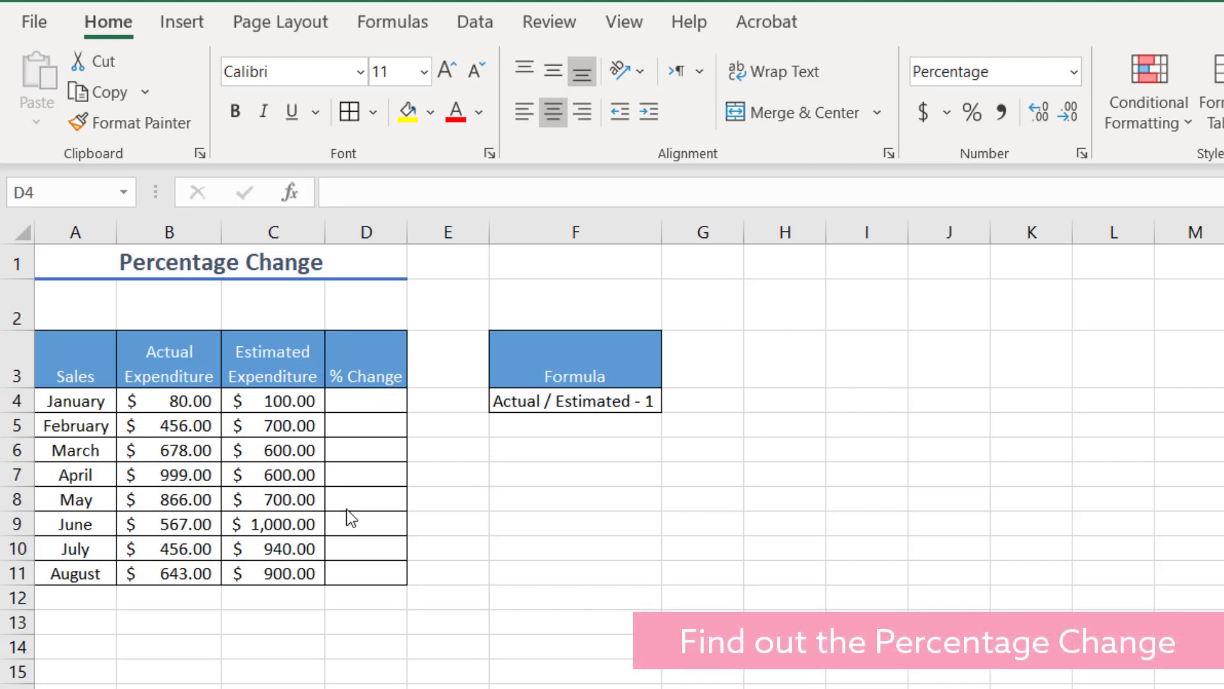
Enter the ratio formula =B4/C4 in D4 for January
{"action": "left_click", "coordinate": [356, 399]}
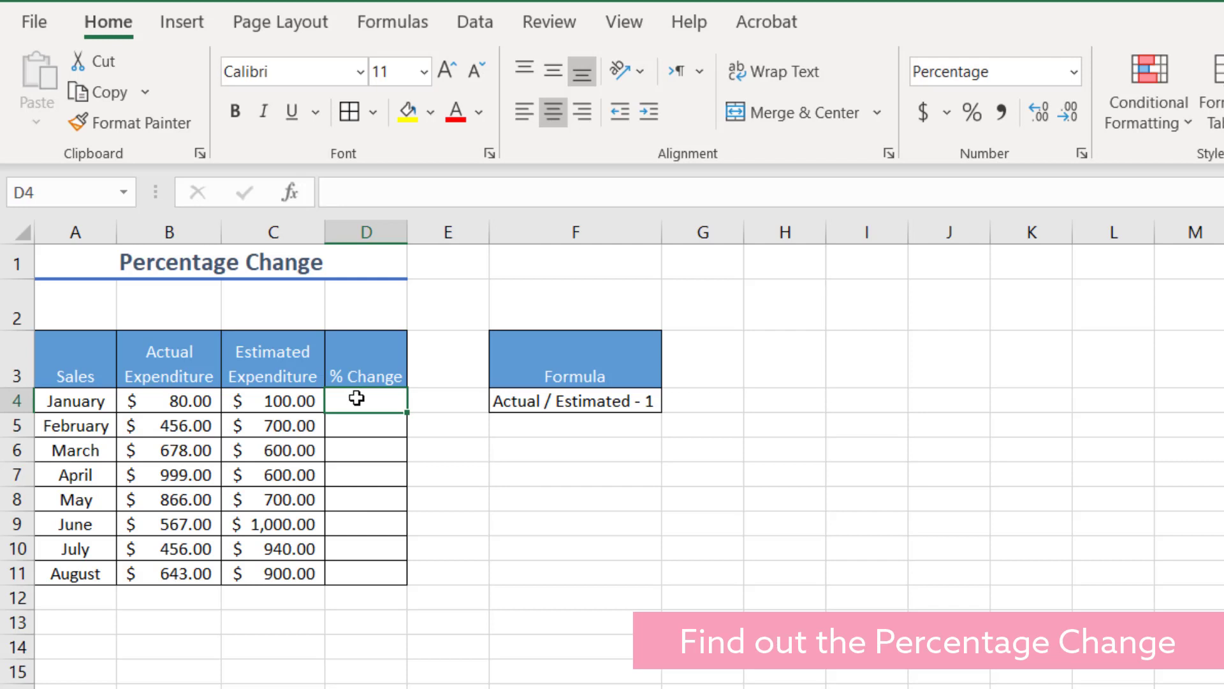
{"action": "type", "text": "="}
{"action": "key", "text": "Escape"}
{"action": "type", "text": "="}
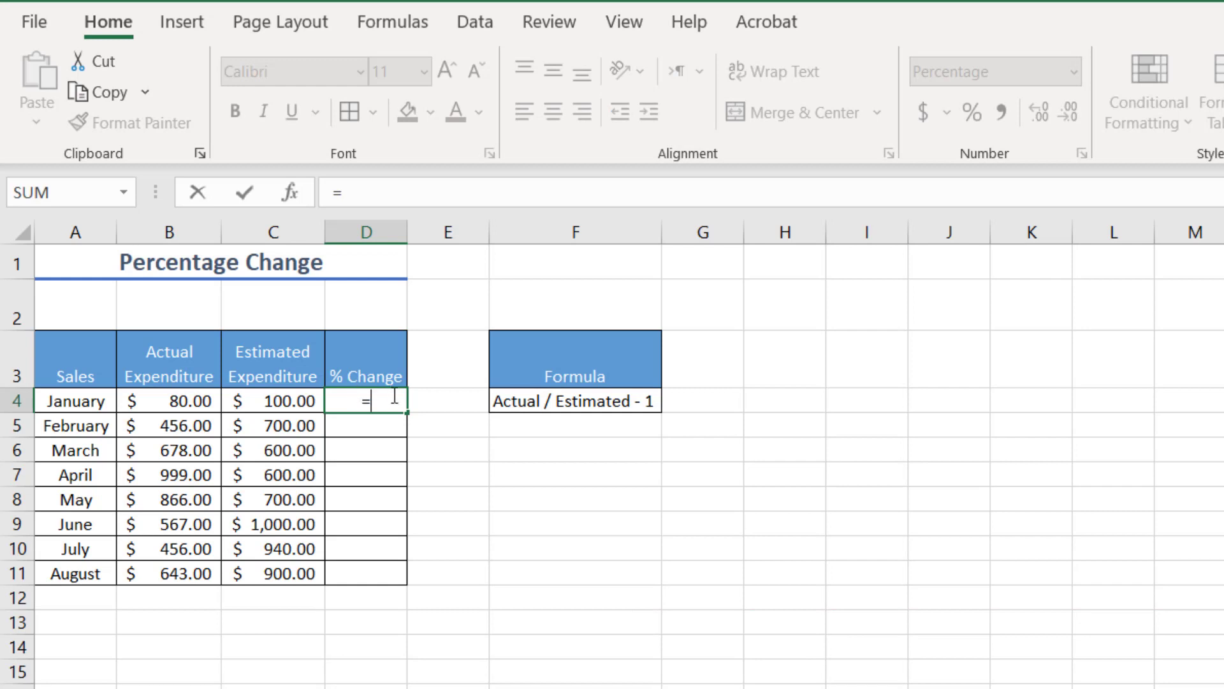
{"action": "left_click", "coordinate": [179, 400]}
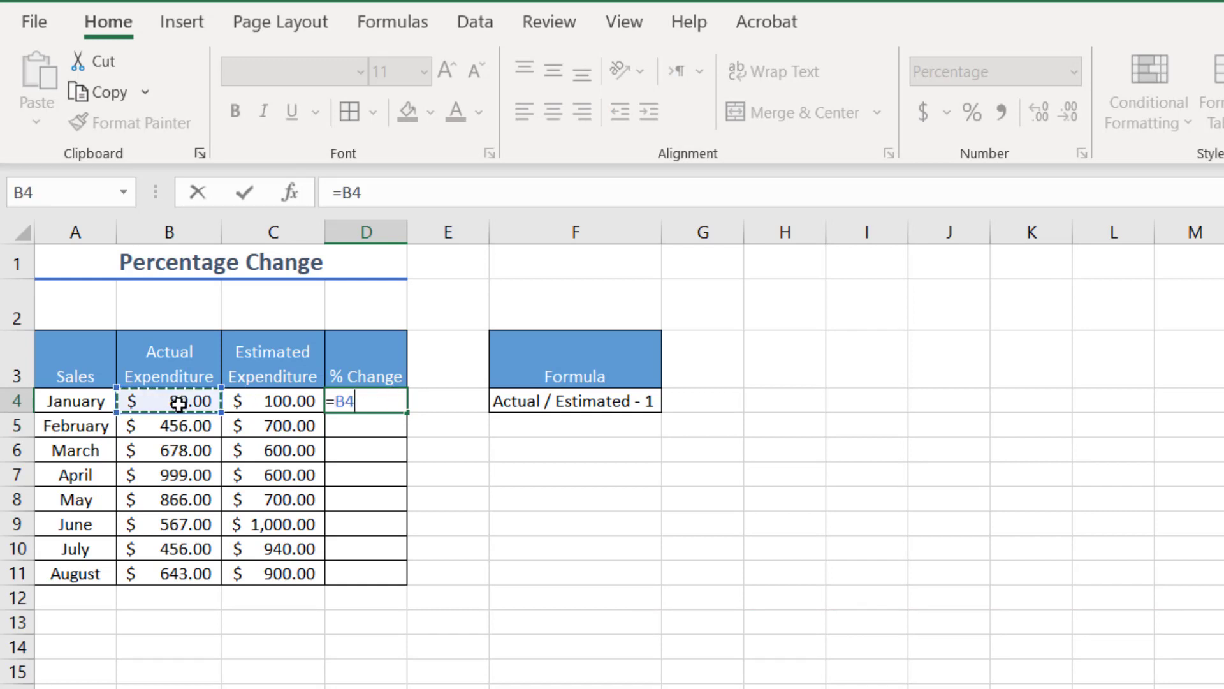
{"action": "type", "text": "/"}
{"action": "left_click", "coordinate": [298, 401]}
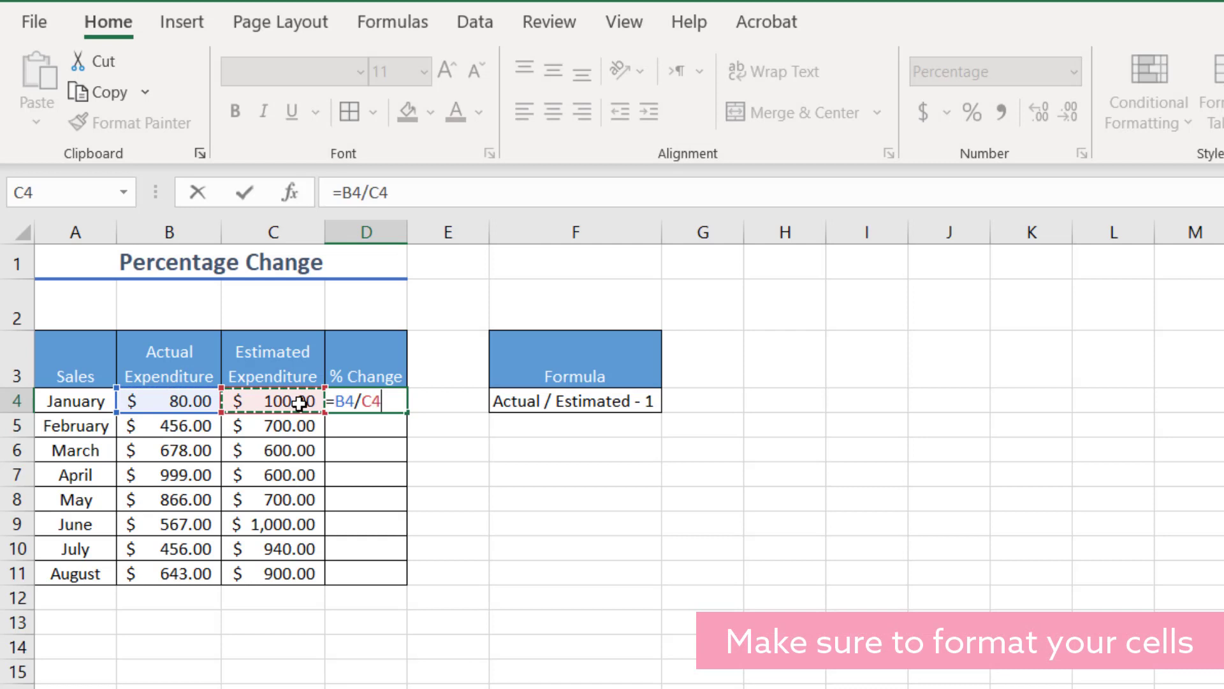
{"action": "key", "text": "Return"}
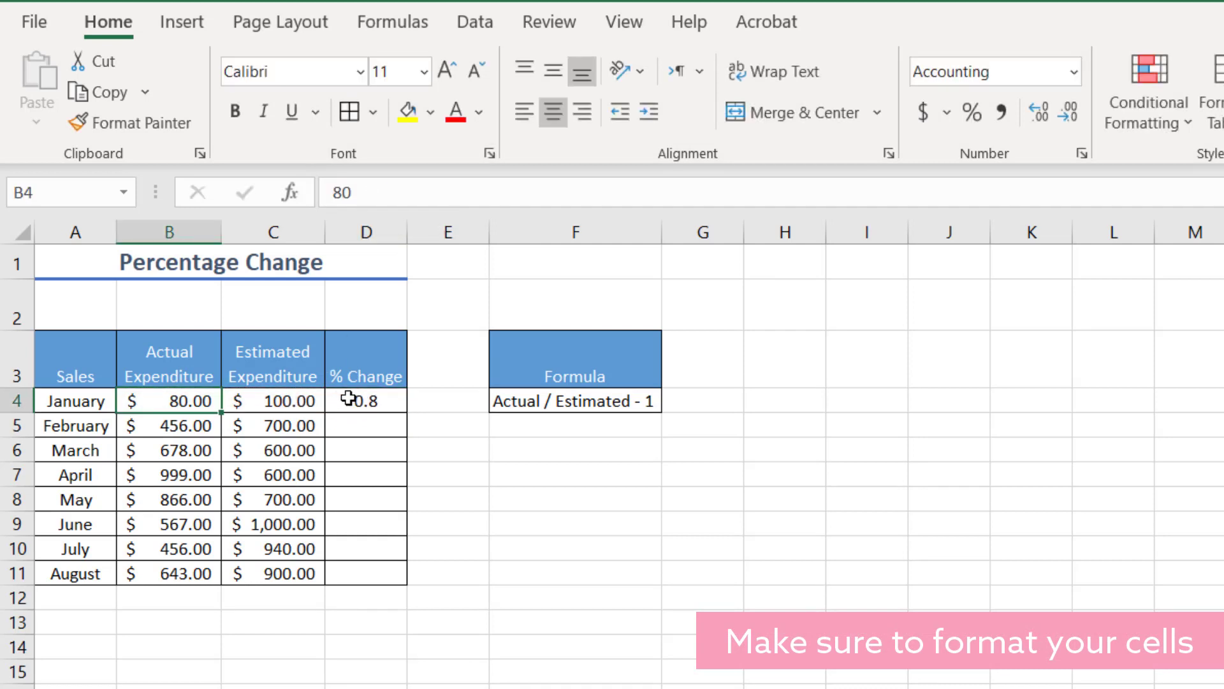
Format D4 as Percentage so it shows 80.00%
{"action": "left_click", "coordinate": [355, 400]}
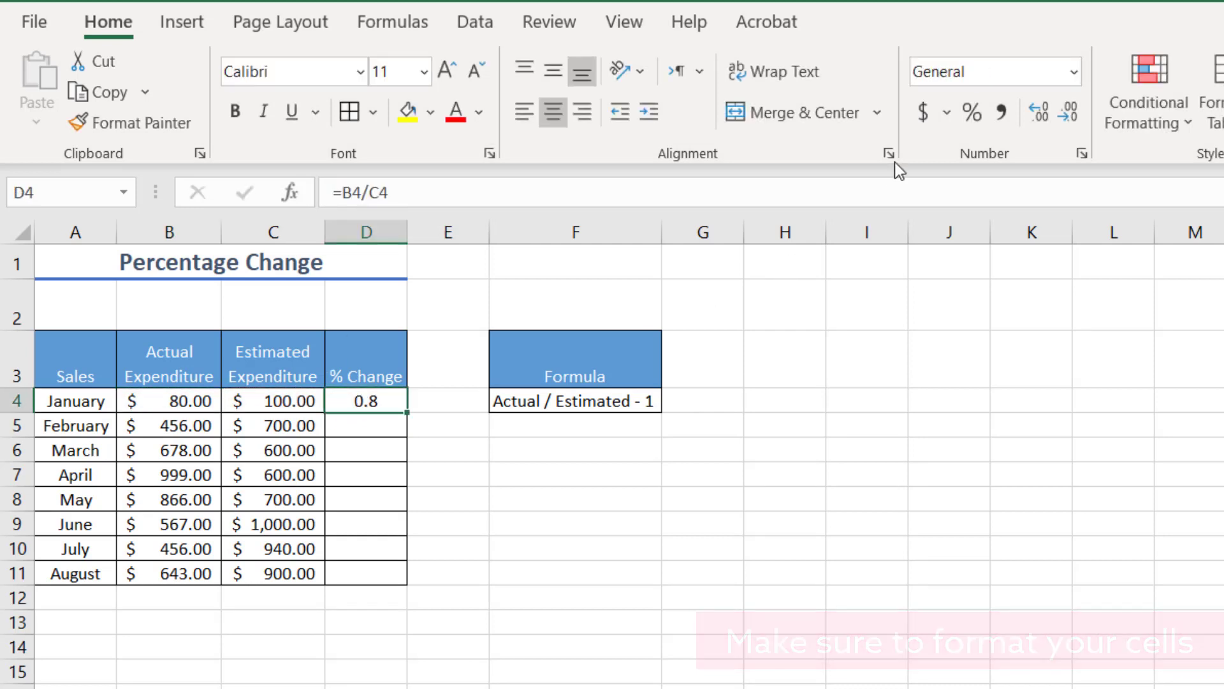
{"action": "left_click", "coordinate": [1075, 72]}
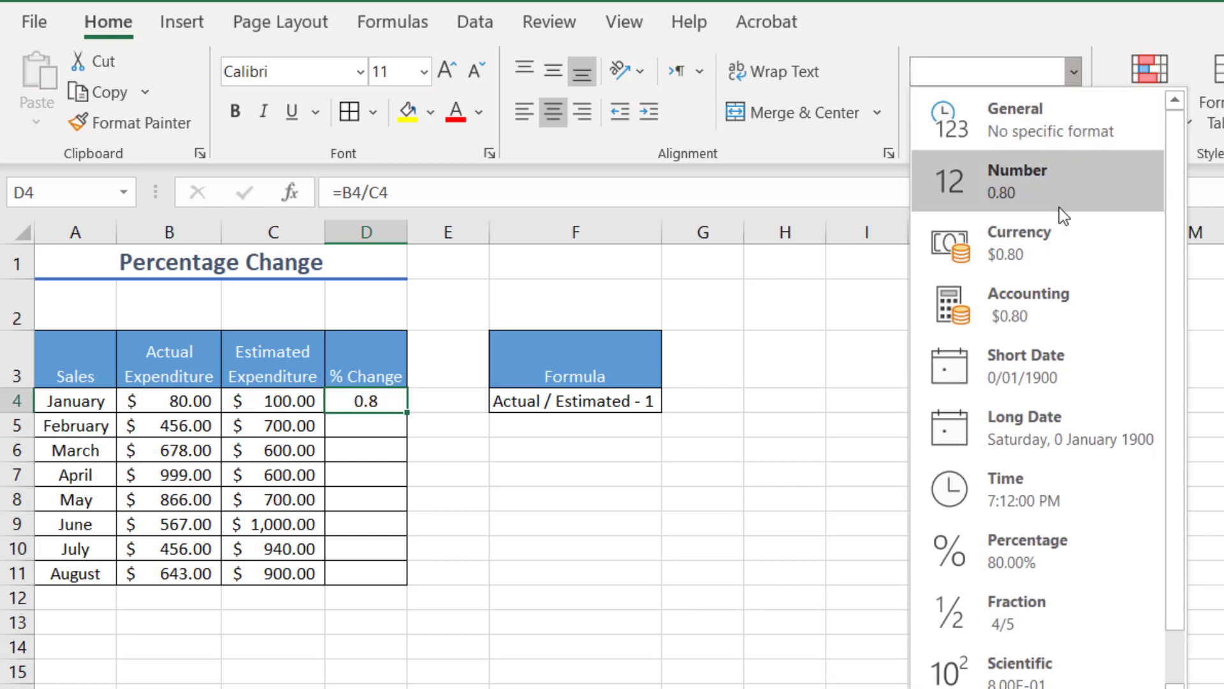
{"action": "left_click", "coordinate": [1042, 544]}
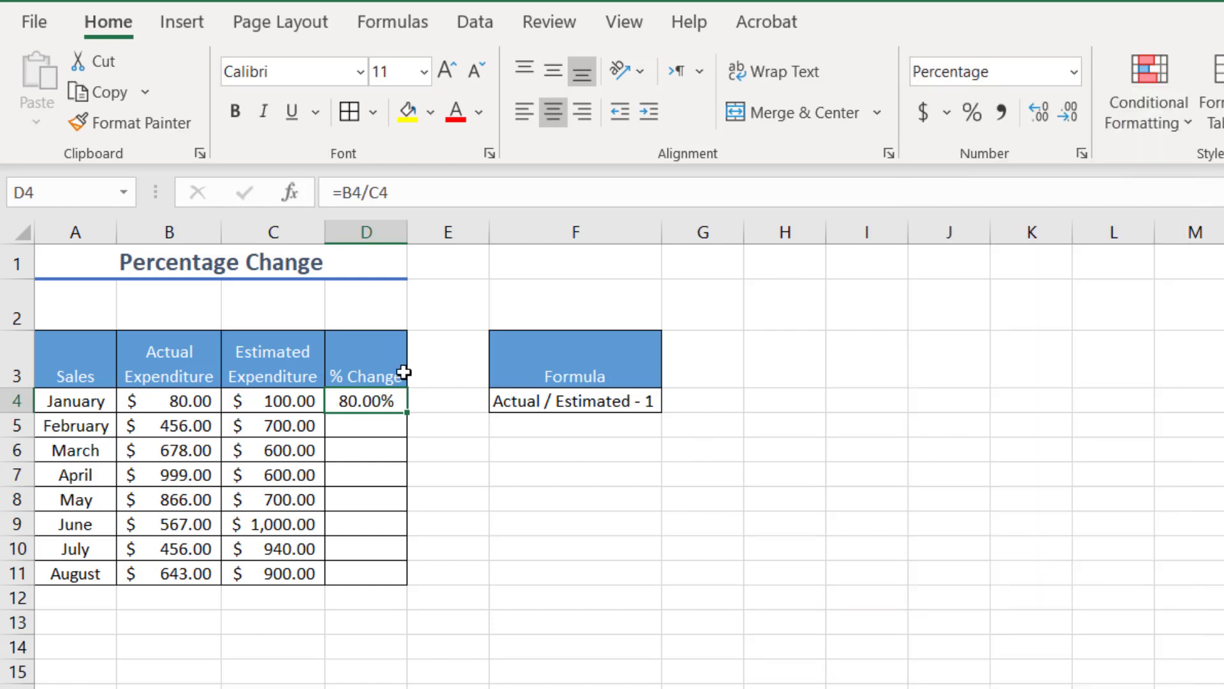
{"action": "double_click", "coordinate": [166, 401]}
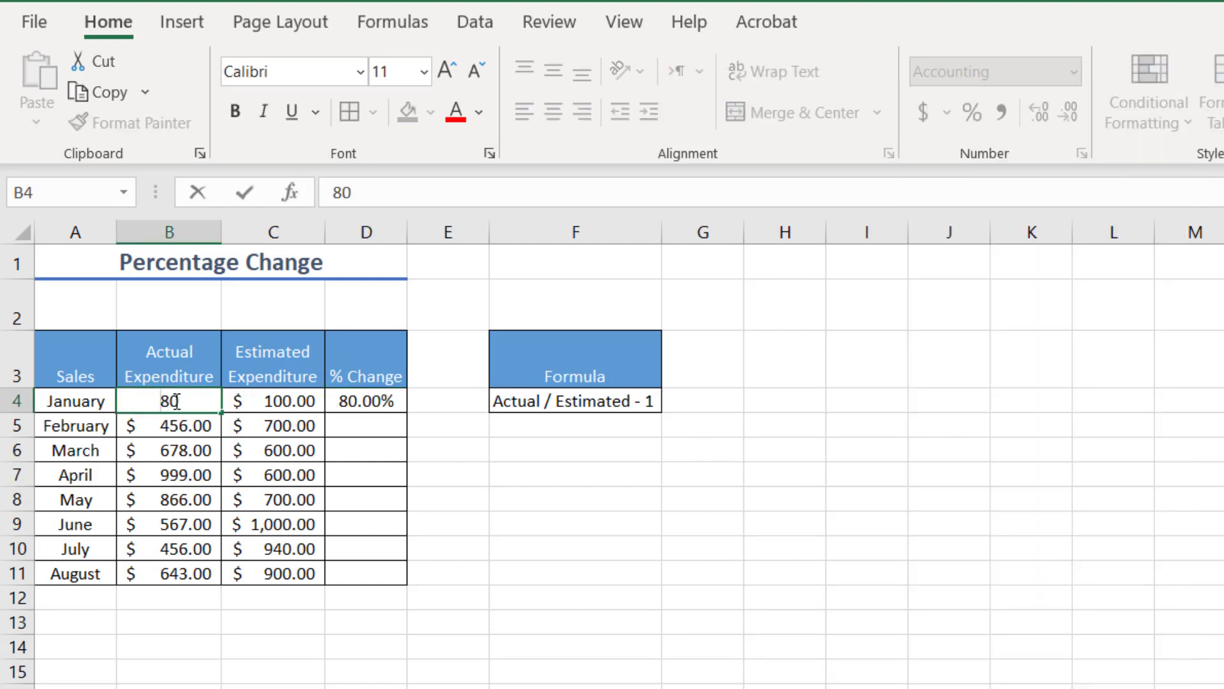
Try 10 and then 110 as January's actual expenditure in B4
{"action": "double_click", "coordinate": [167, 401]}
{"action": "type", "text": "10"}
{"action": "key", "text": "Return"}
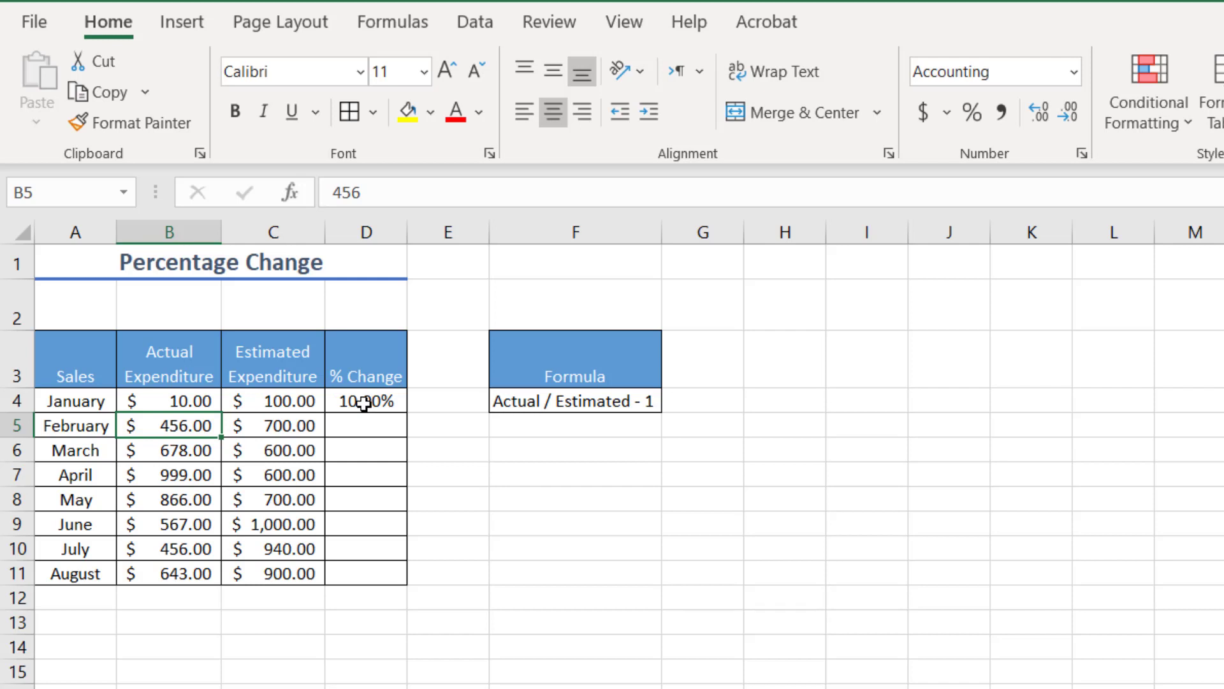
{"action": "left_click", "coordinate": [177, 400]}
{"action": "double_click", "coordinate": [158, 400]}
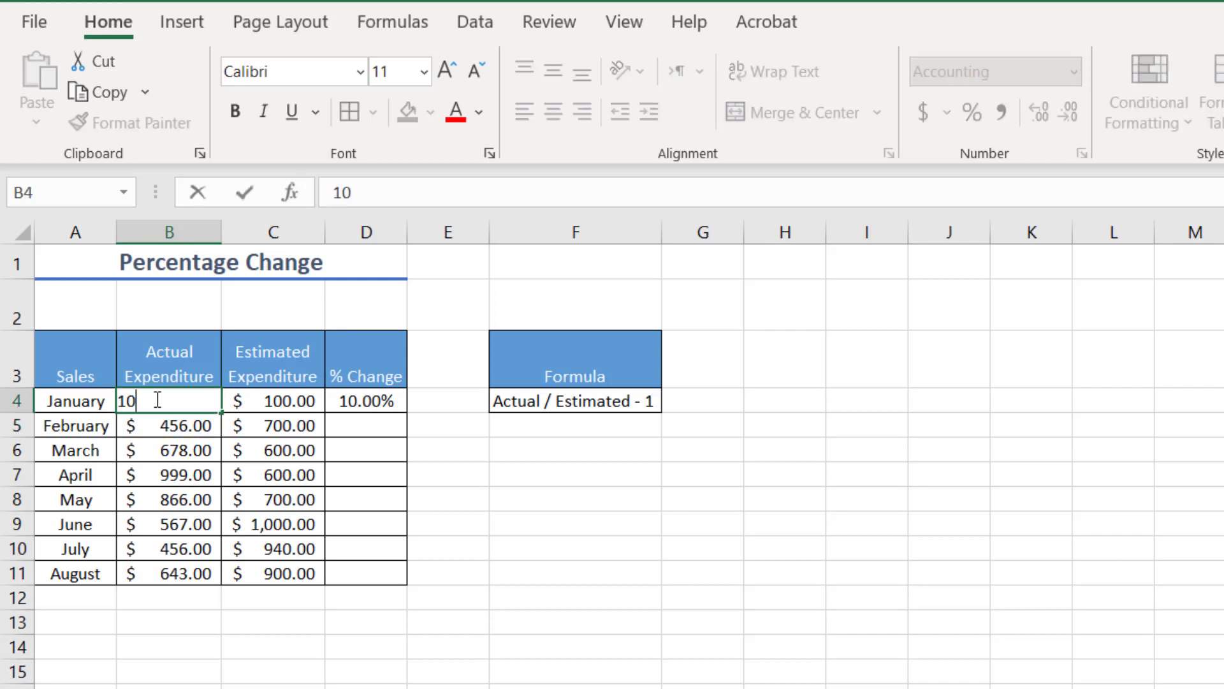
{"action": "key", "text": "BackSpace"}
{"action": "type", "text": "10"}
{"action": "key", "text": "Return"}
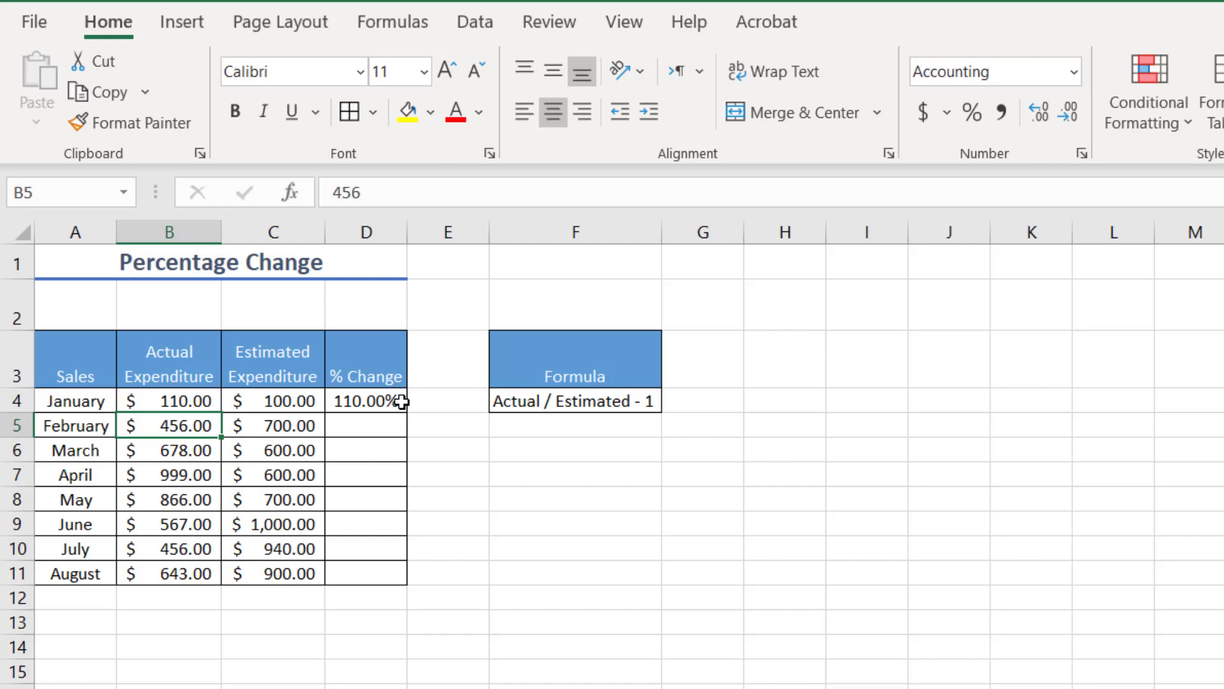
Undo B4 back to 80 and delete the ratio formula from D4
{"action": "key", "text": "ctrl+z"}
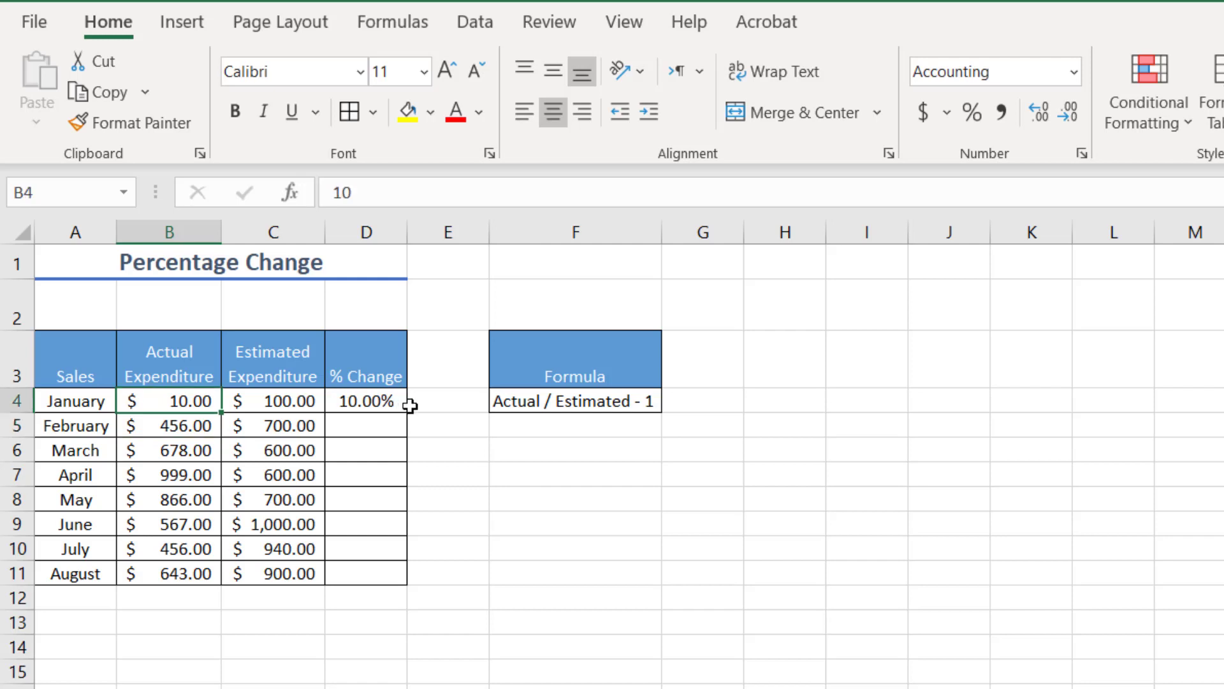
{"action": "key", "text": "ctrl+z"}
{"action": "left_click", "coordinate": [362, 404]}
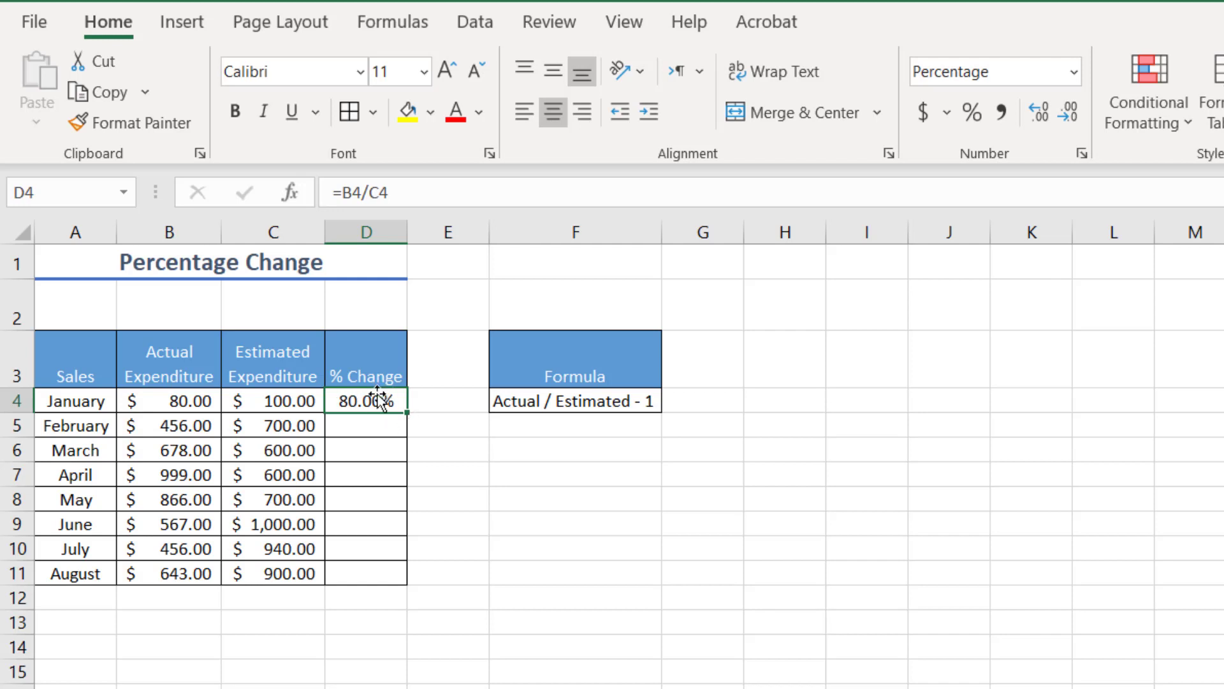
{"action": "key", "text": "Delete"}
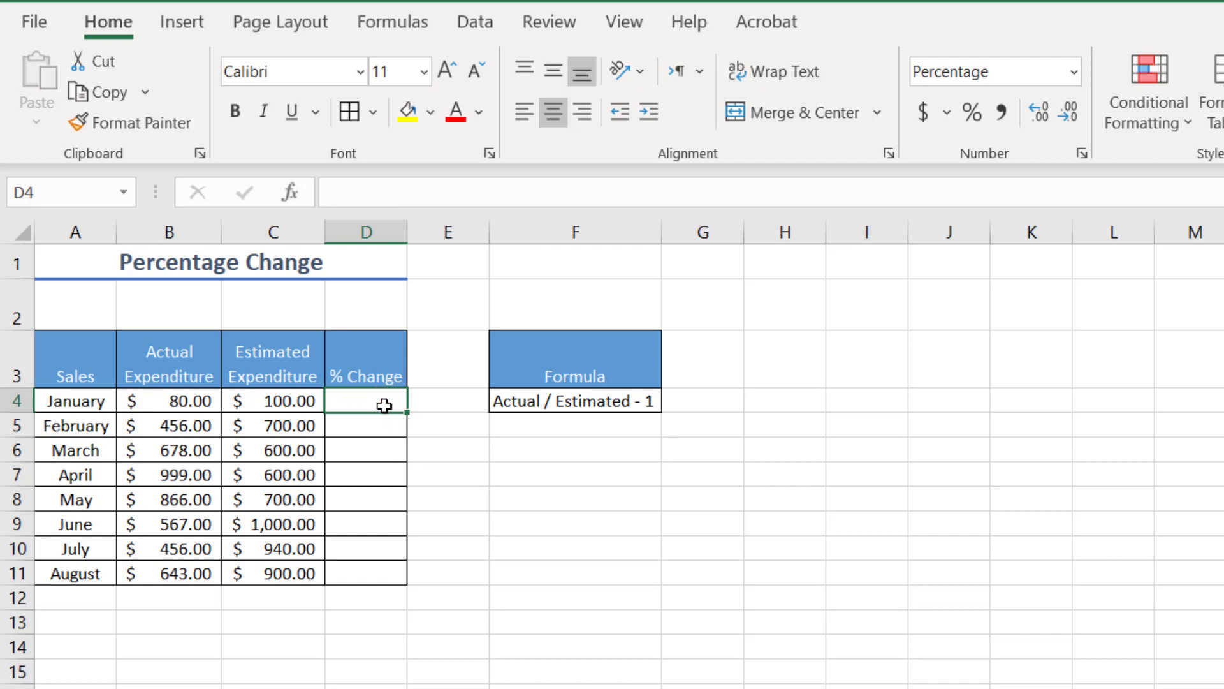
Enter =(B4/C4-1) in D4 so January's change reads -20.00%
{"action": "type", "text": "="}
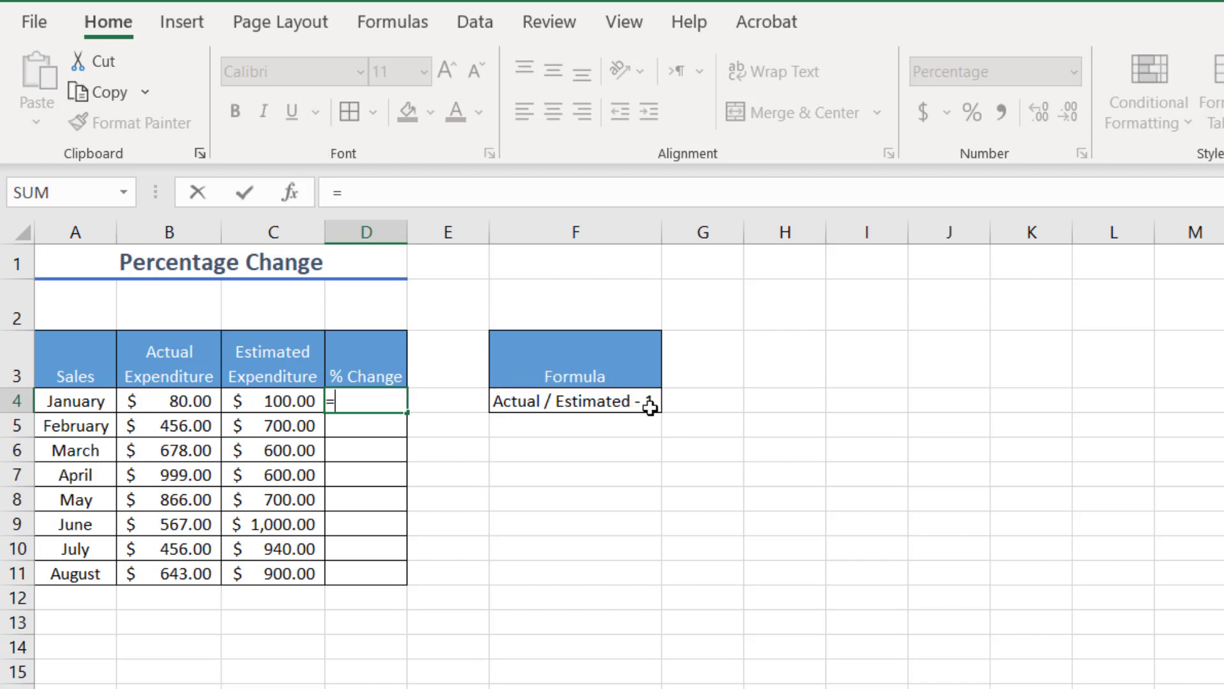
{"action": "type", "text": "("}
{"action": "left_click", "coordinate": [172, 401]}
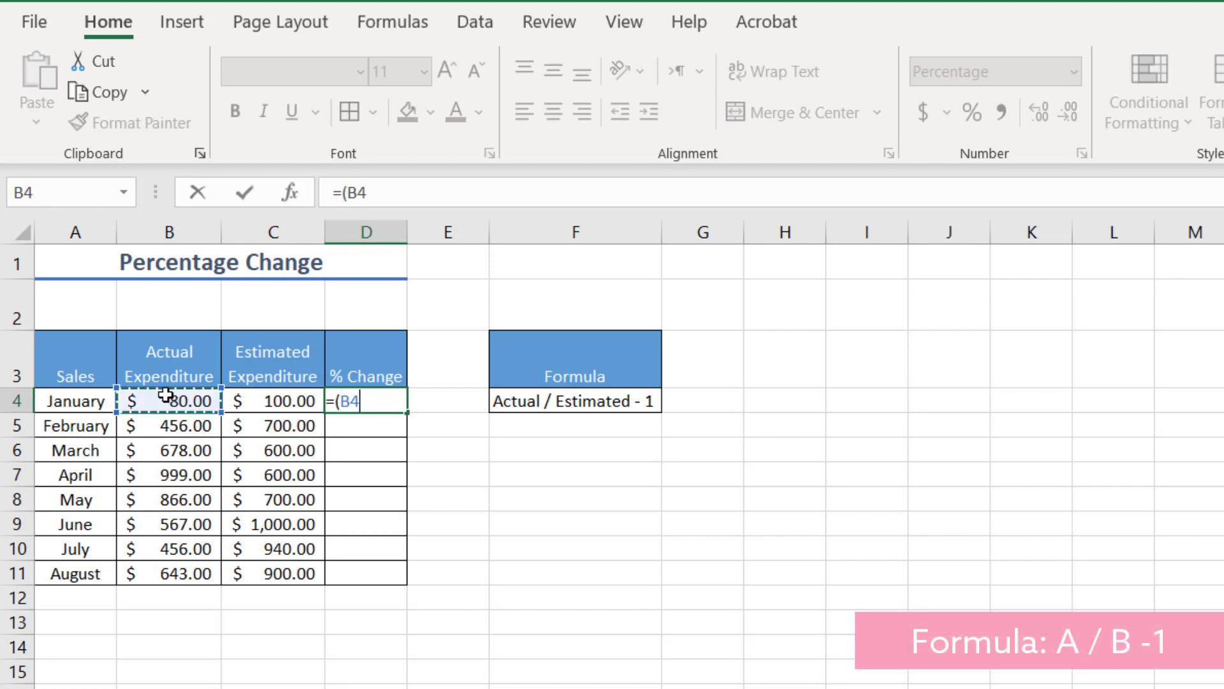
{"action": "type", "text": "/"}
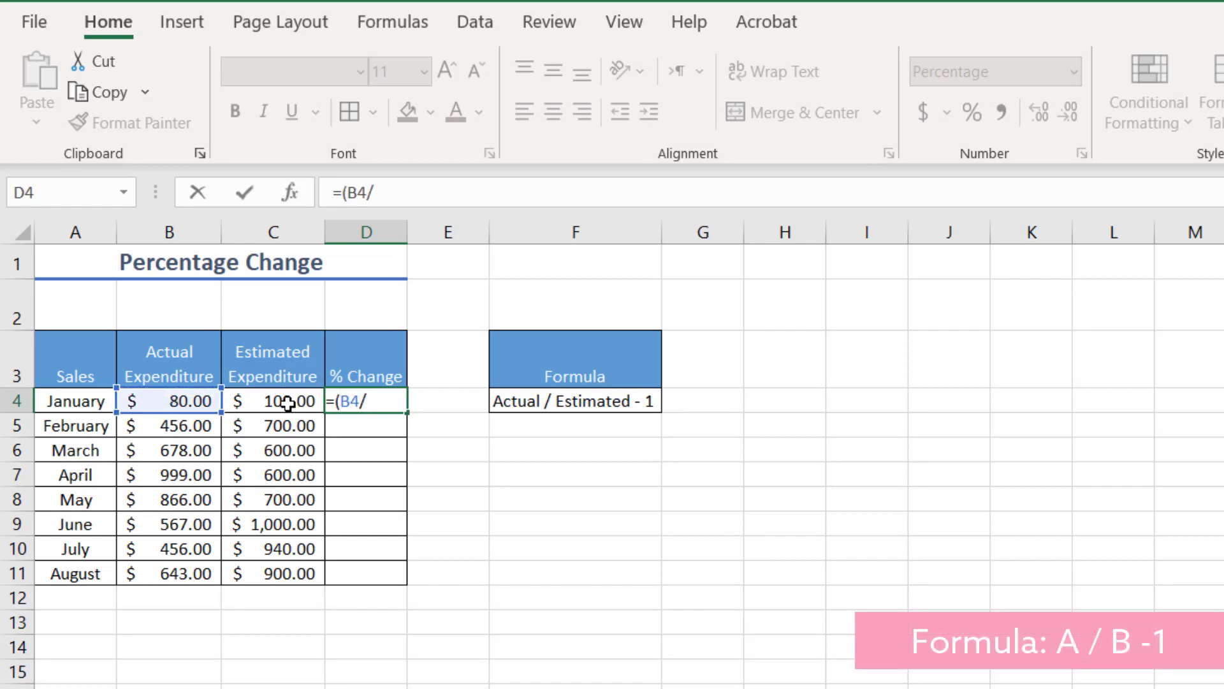
{"action": "left_click", "coordinate": [284, 401]}
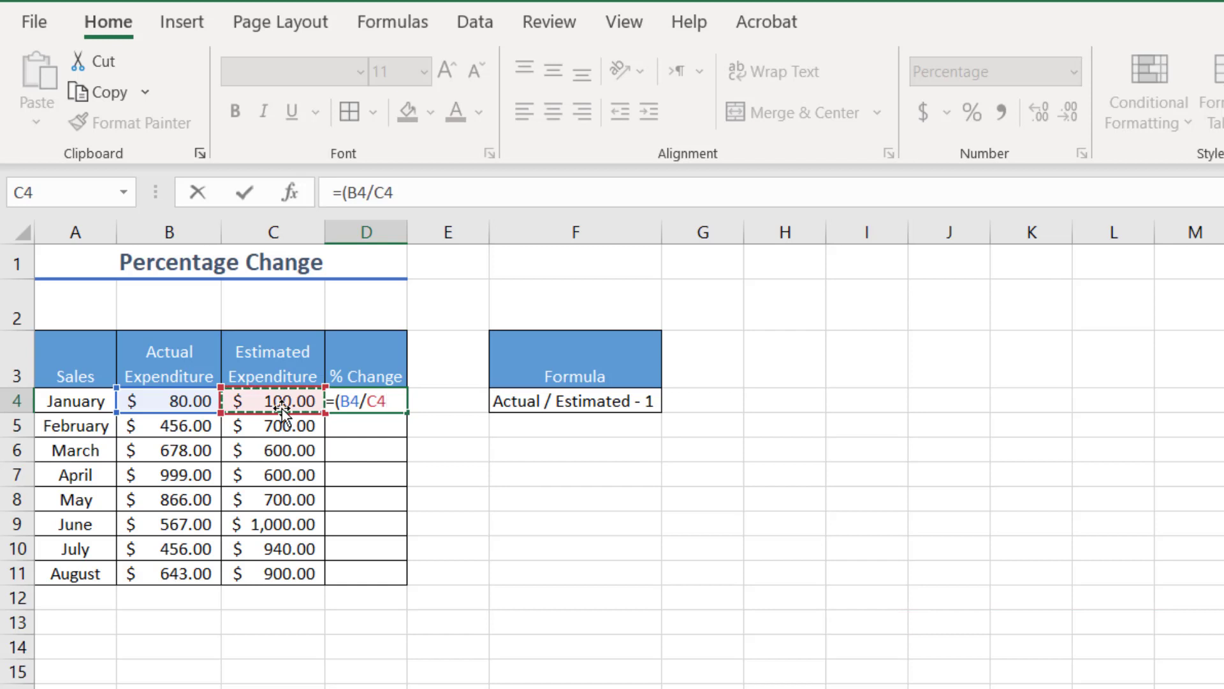
{"action": "type", "text": "-1)"}
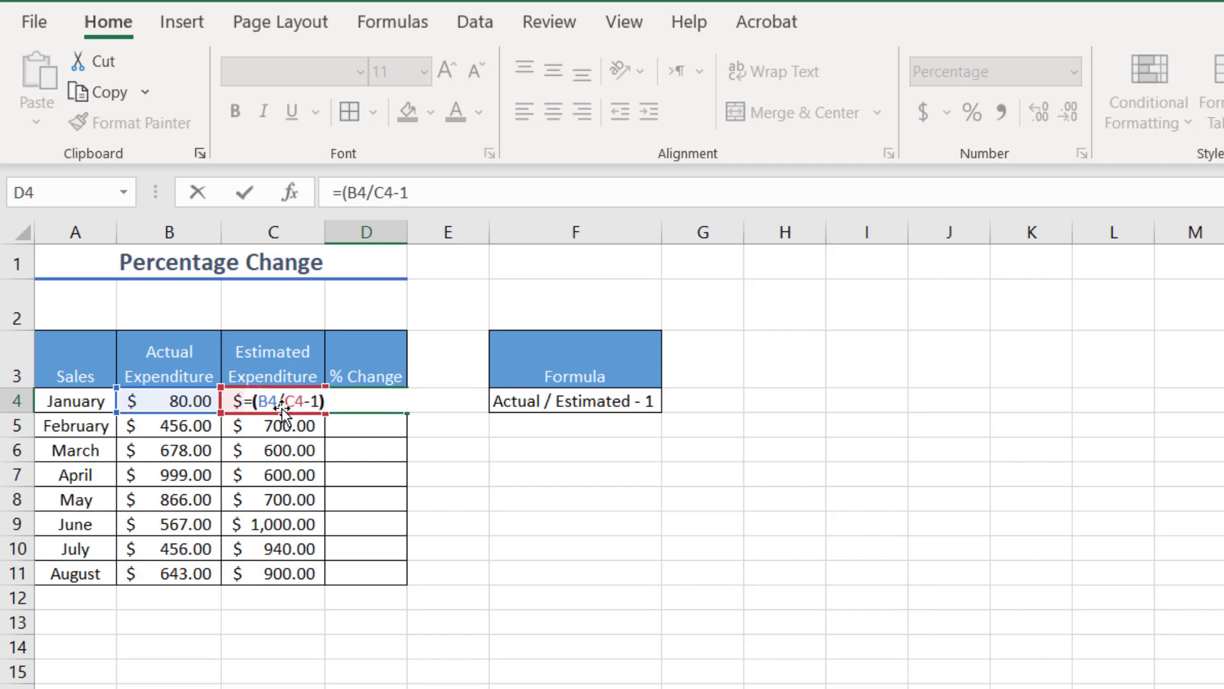
{"action": "key", "text": "Return"}
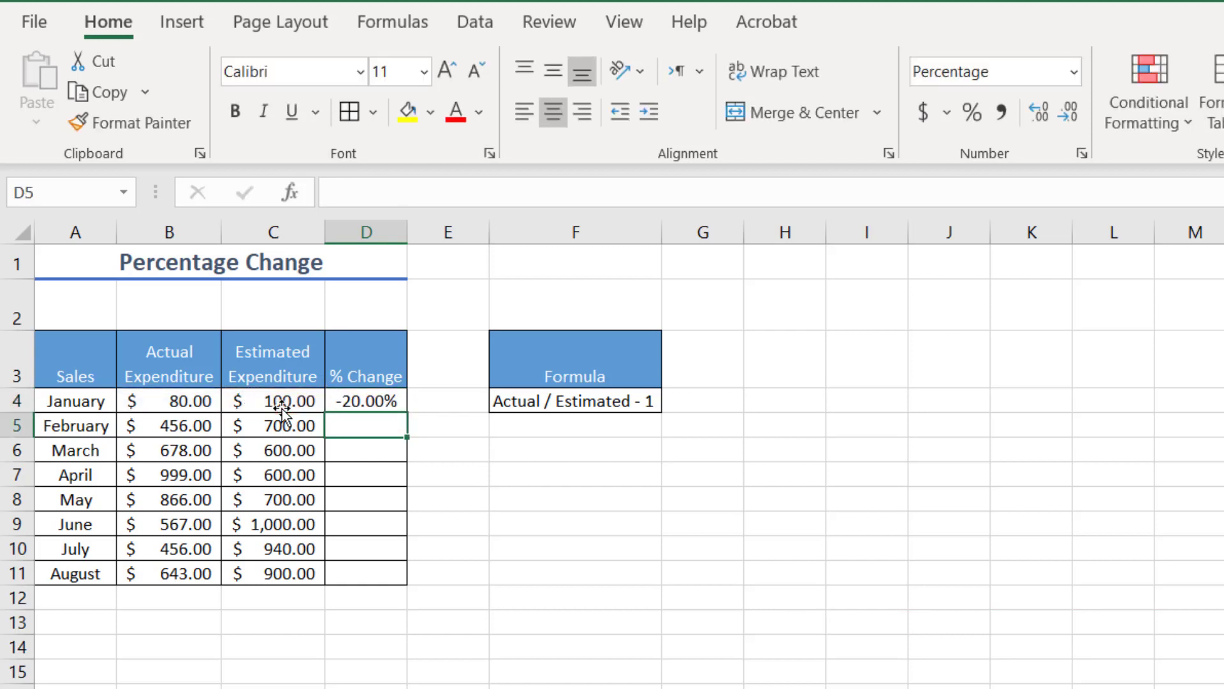
{"action": "left_click", "coordinate": [373, 401]}
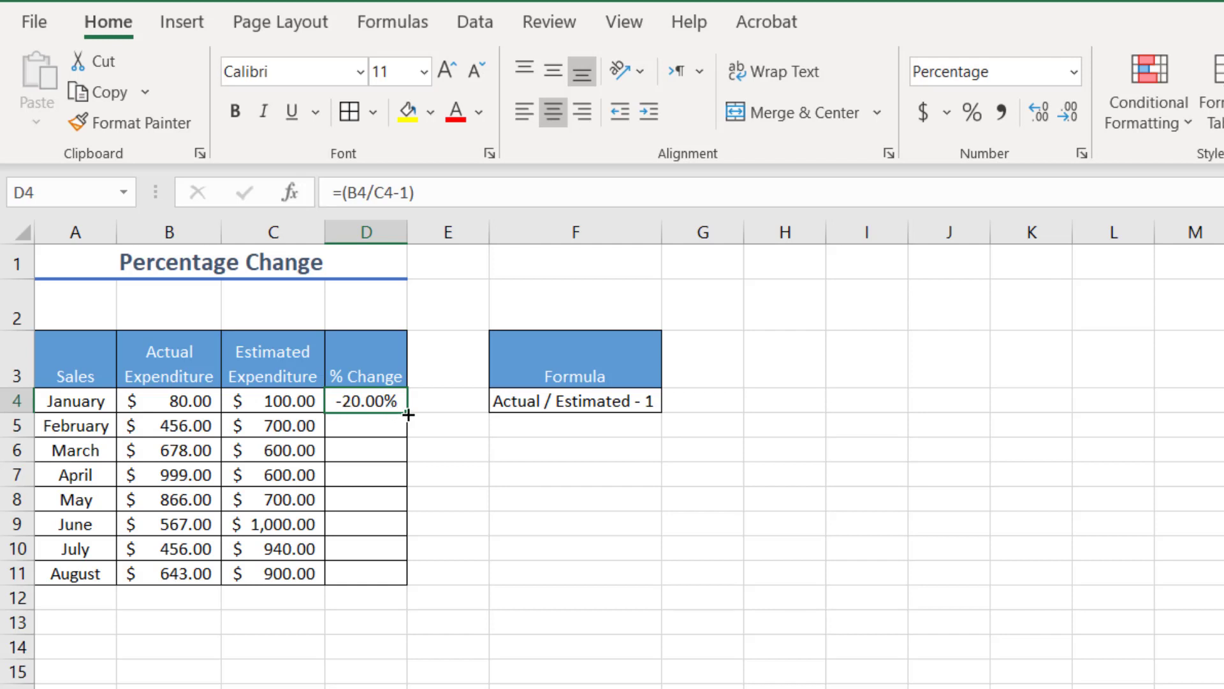
Fill the % Change formula down through August and set January's actual to 120
{"action": "left_click_drag", "start_coordinate": [409, 414], "coordinate": [410, 584]}
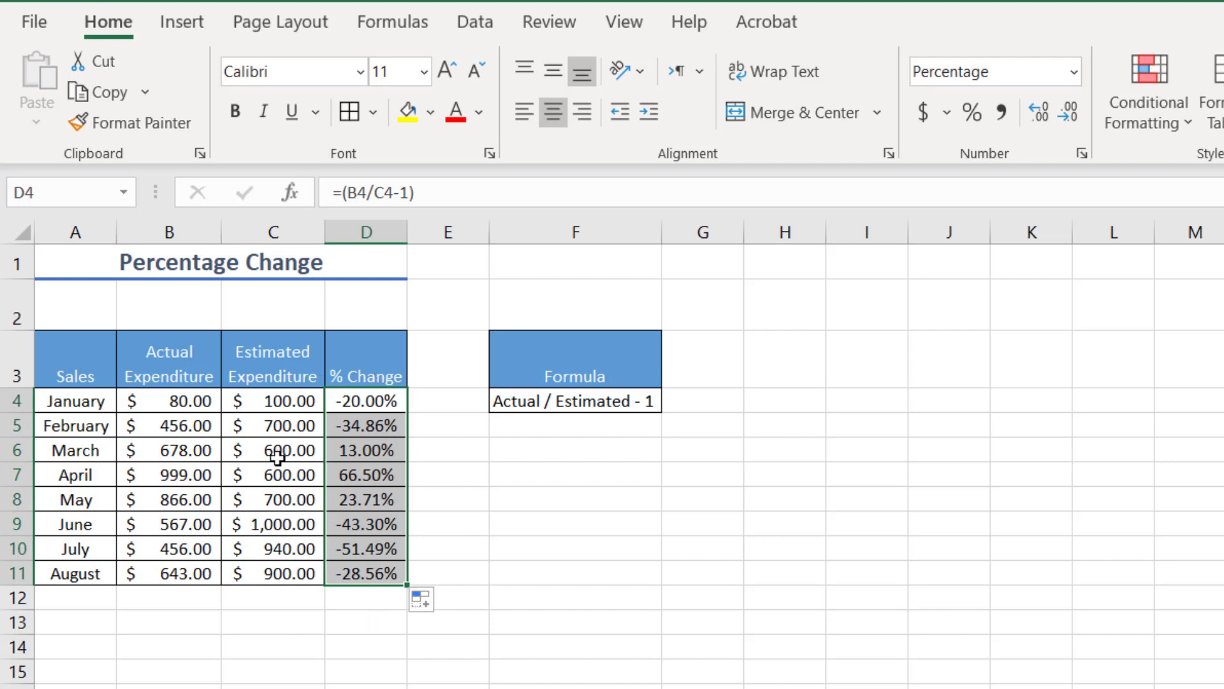
{"action": "double_click", "coordinate": [170, 402]}
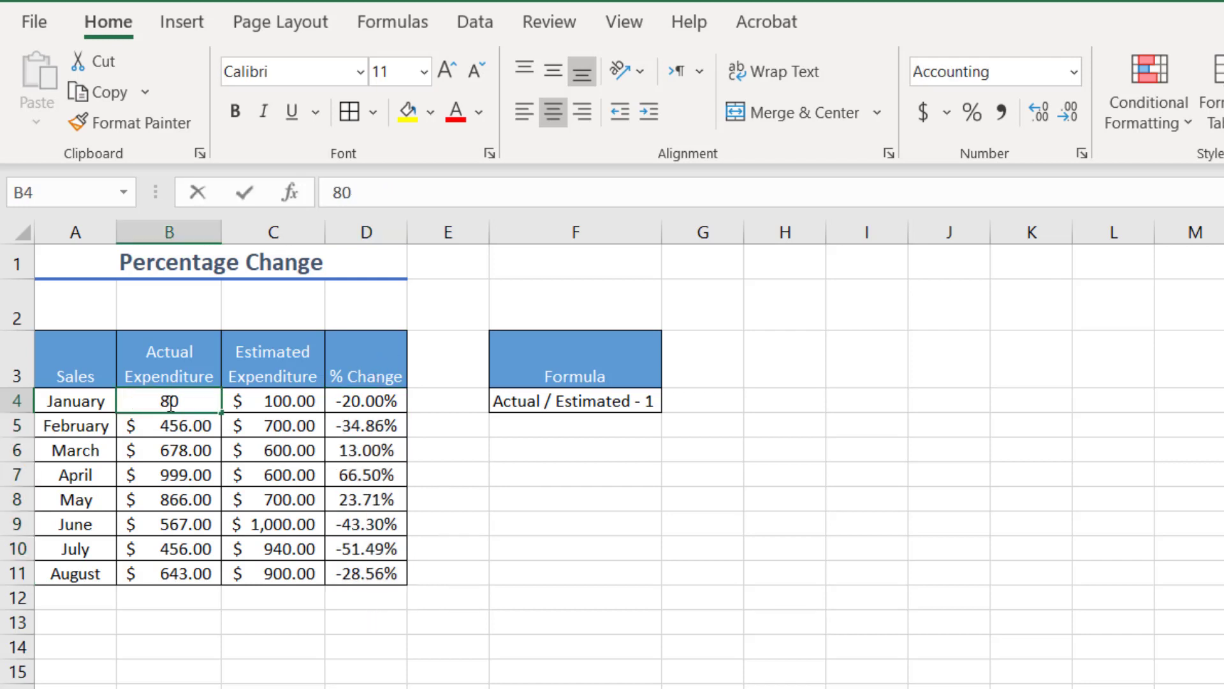
{"action": "left_click_drag", "start_coordinate": [180, 401], "coordinate": [161, 401]}
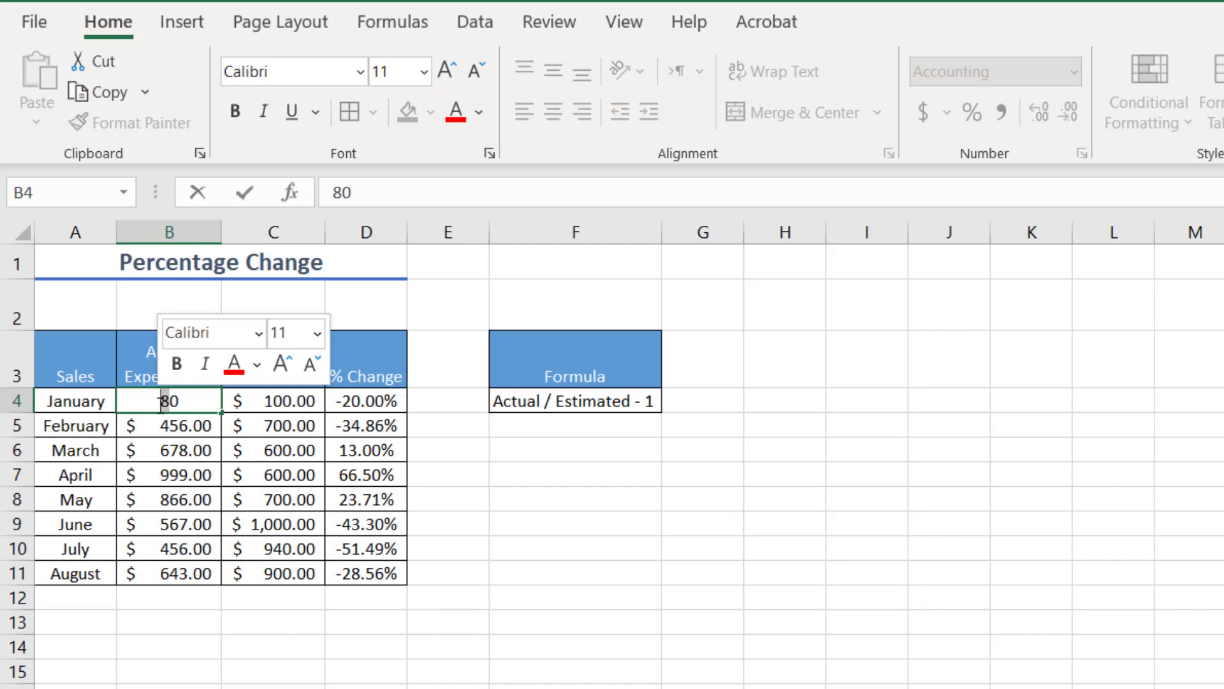
{"action": "type", "text": "10"}
{"action": "key", "text": "Left"}
{"action": "type", "text": "2"}
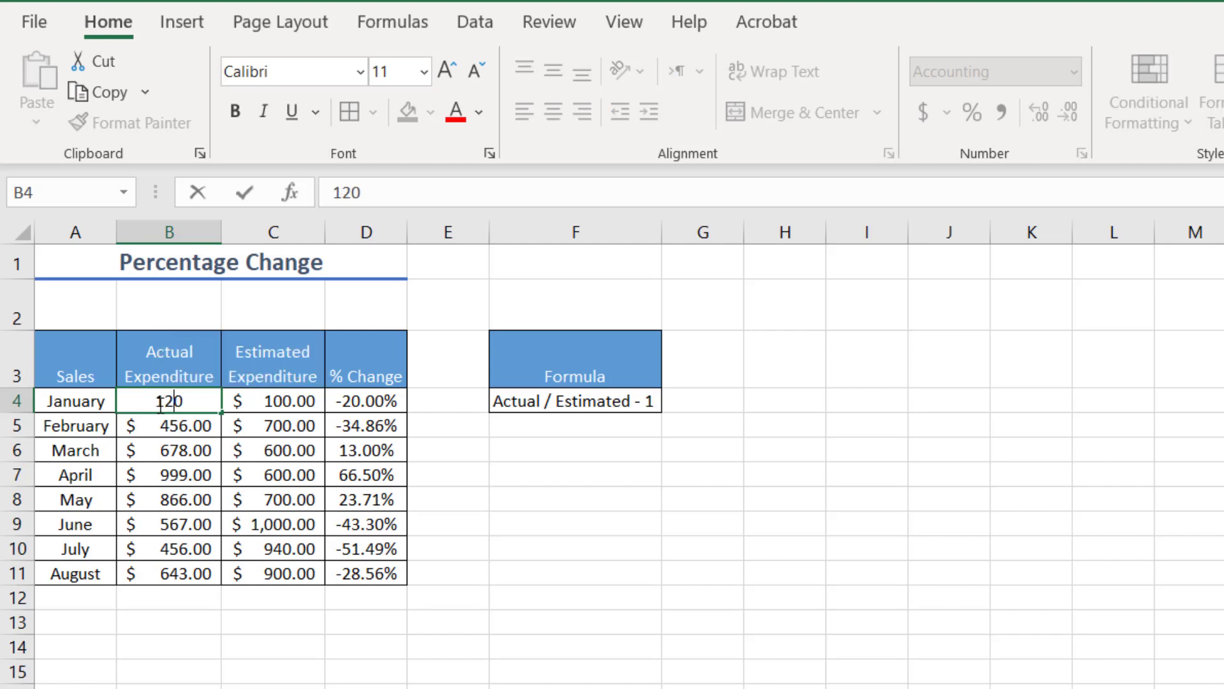
{"action": "key", "text": "Return"}
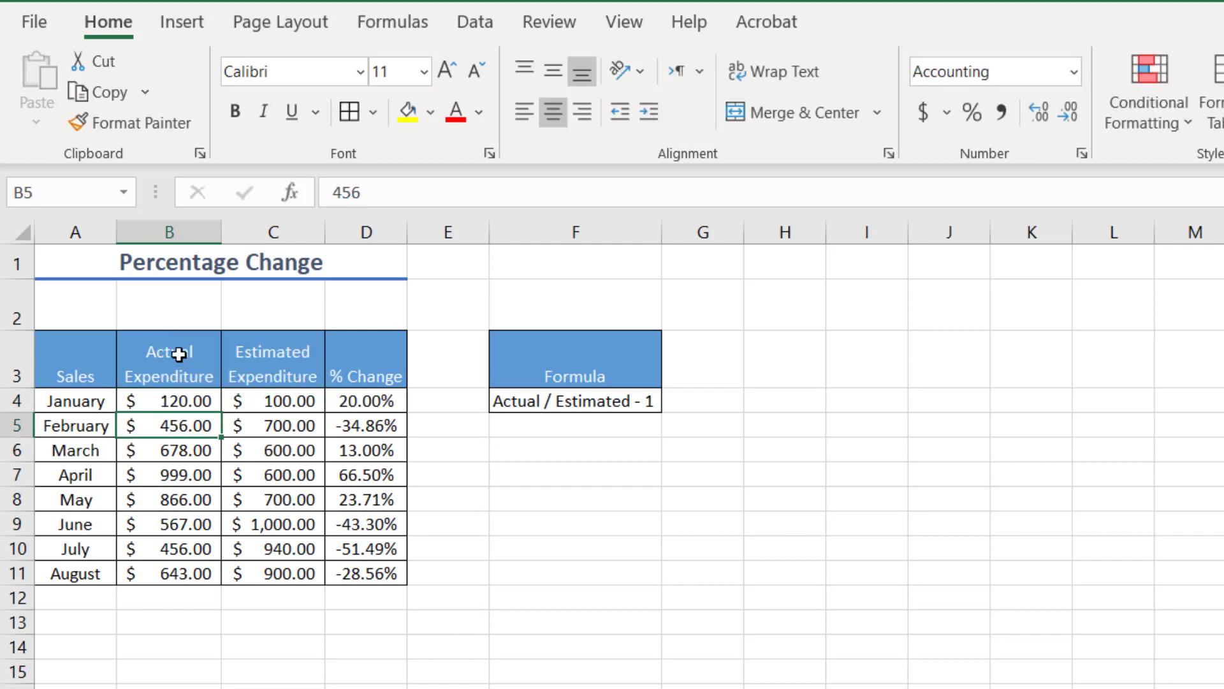
Change January's actual expenditure to 90, making D4 show -10.00%
{"action": "left_click", "coordinate": [378, 400]}
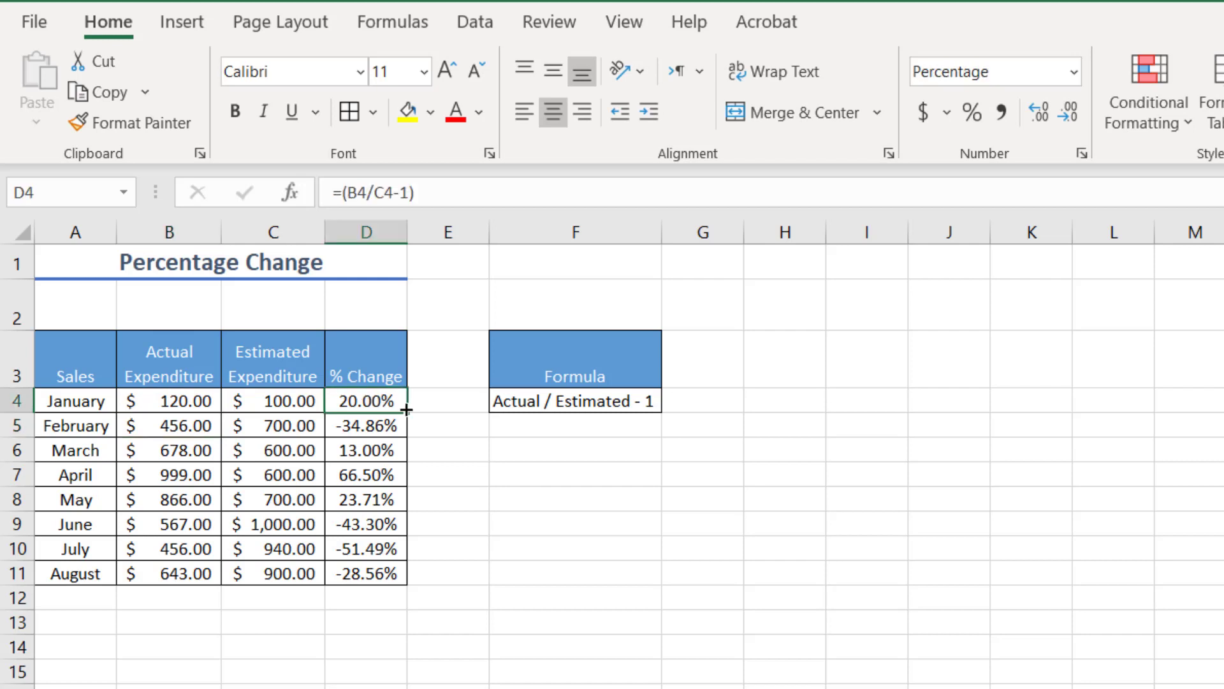
{"action": "left_click", "coordinate": [174, 399]}
{"action": "type", "text": "90"}
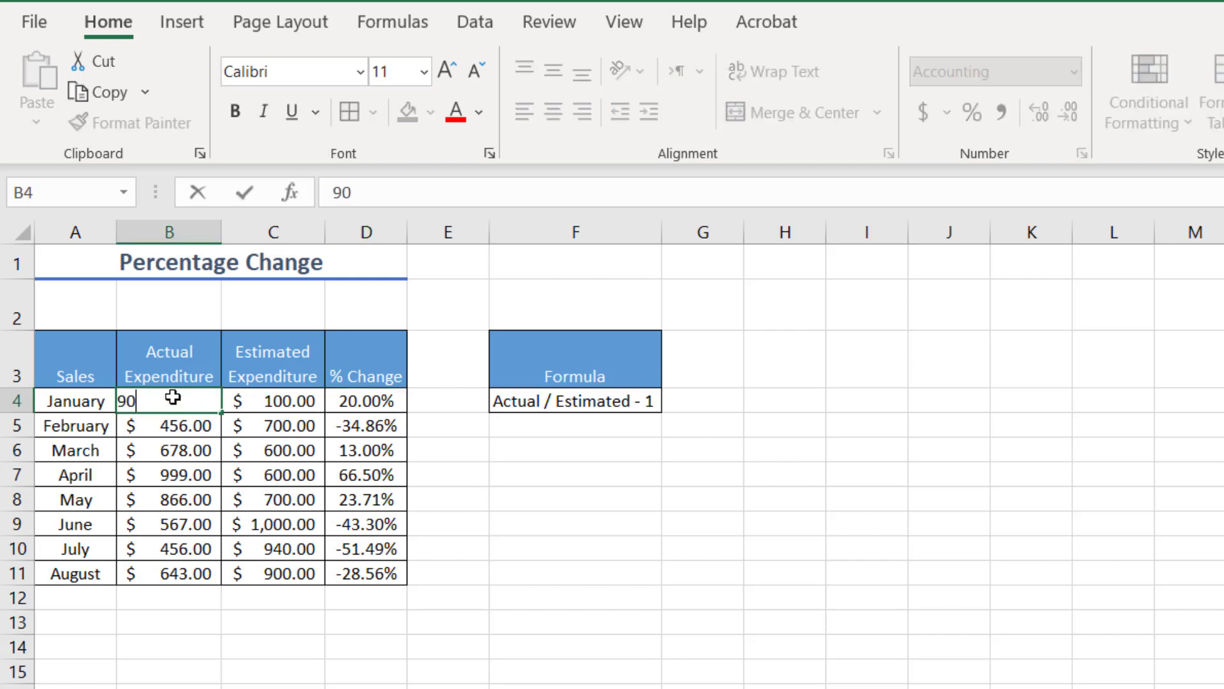
{"action": "key", "text": "Return"}
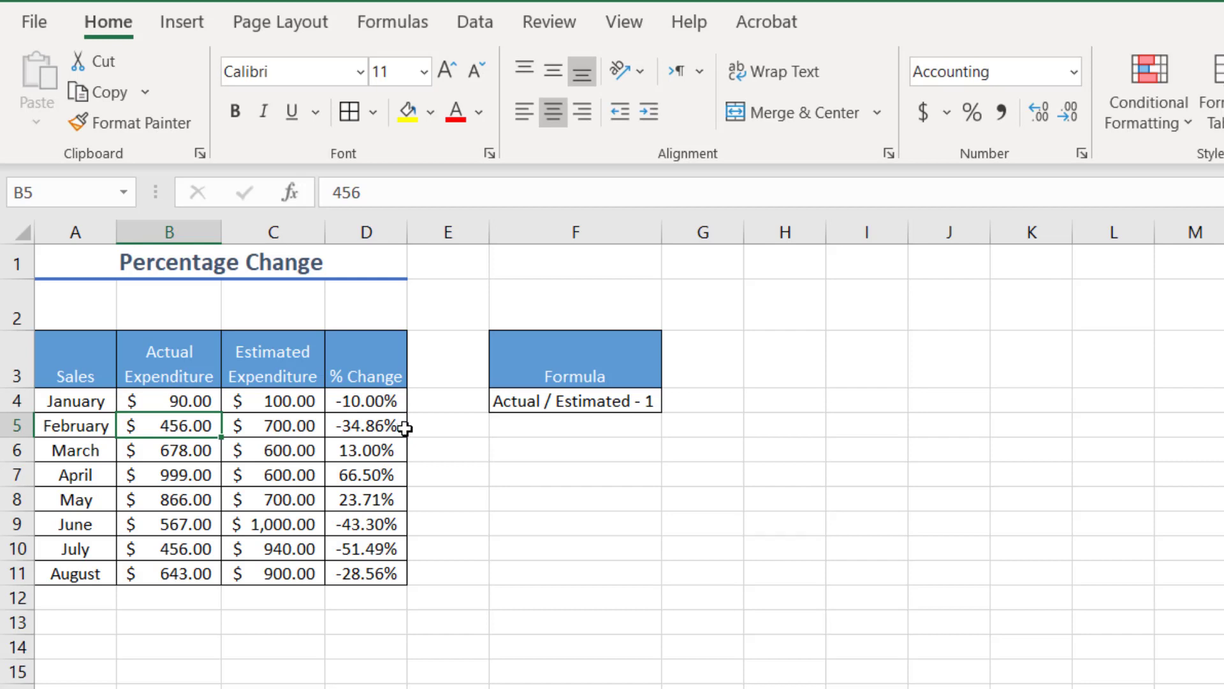
{"action": "left_click_drag", "start_coordinate": [188, 400], "coordinate": [193, 573]}
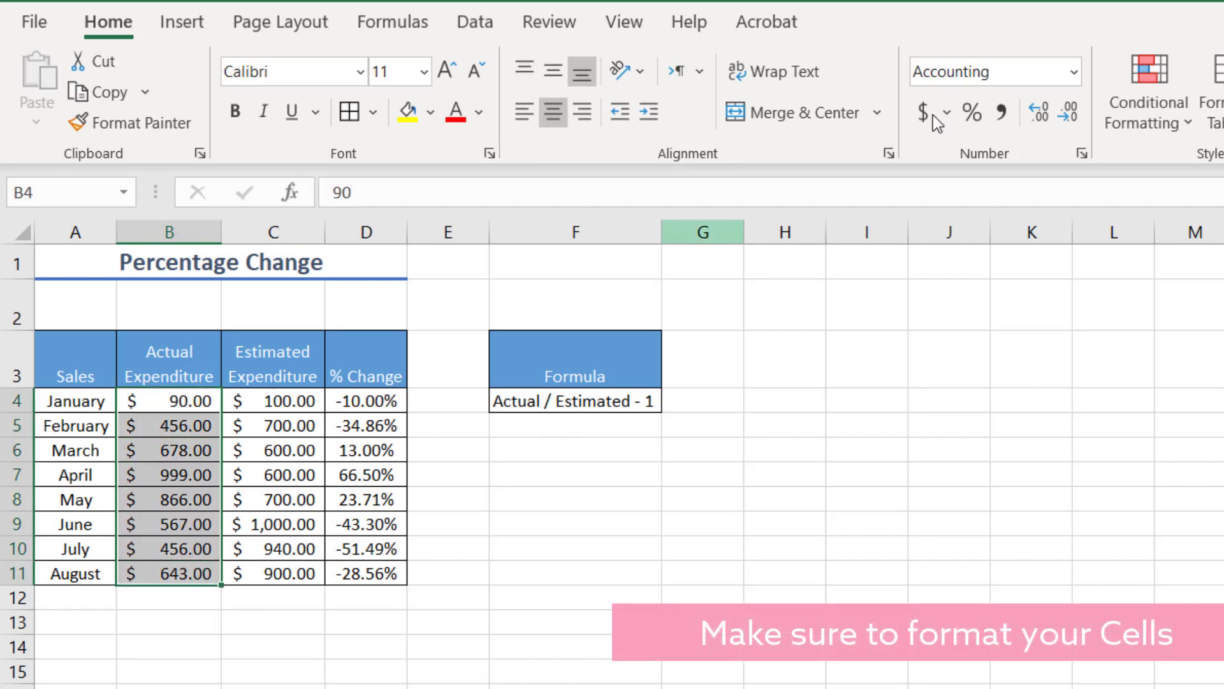
{"action": "left_click", "coordinate": [1071, 71]}
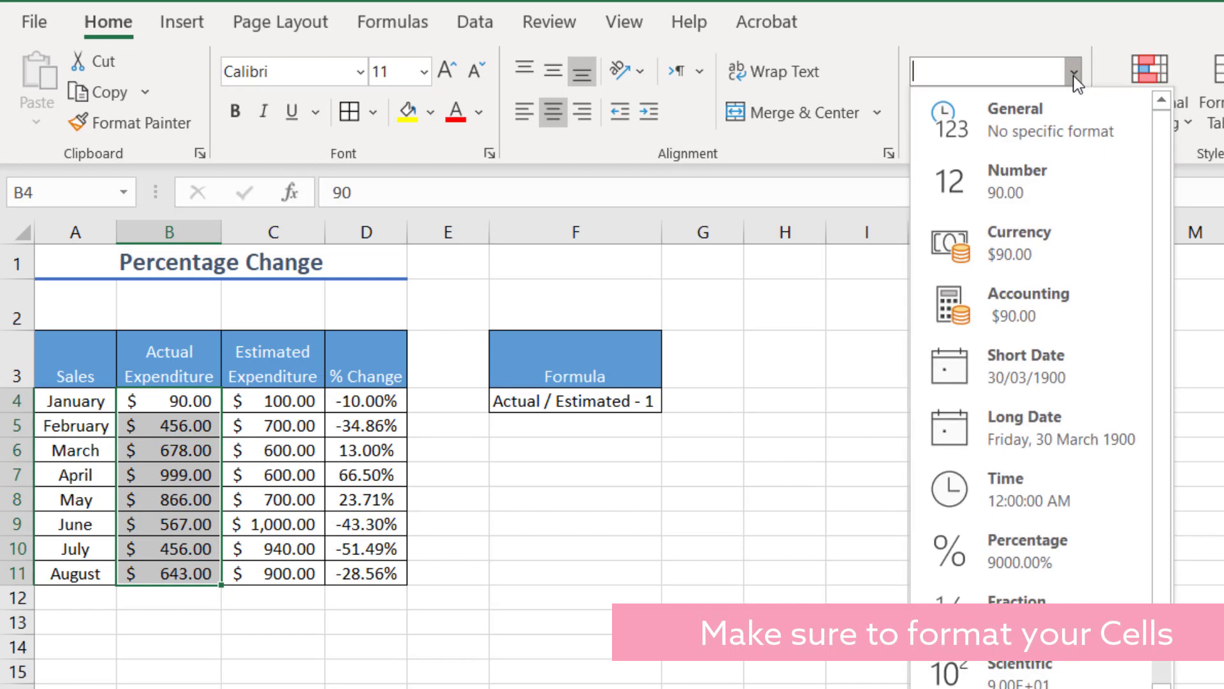
{"action": "left_click", "coordinate": [1032, 254]}
{"action": "left_click_drag", "start_coordinate": [287, 399], "coordinate": [274, 573]}
{"action": "left_click", "coordinate": [1020, 71]}
{"action": "left_click", "coordinate": [913, 119]}
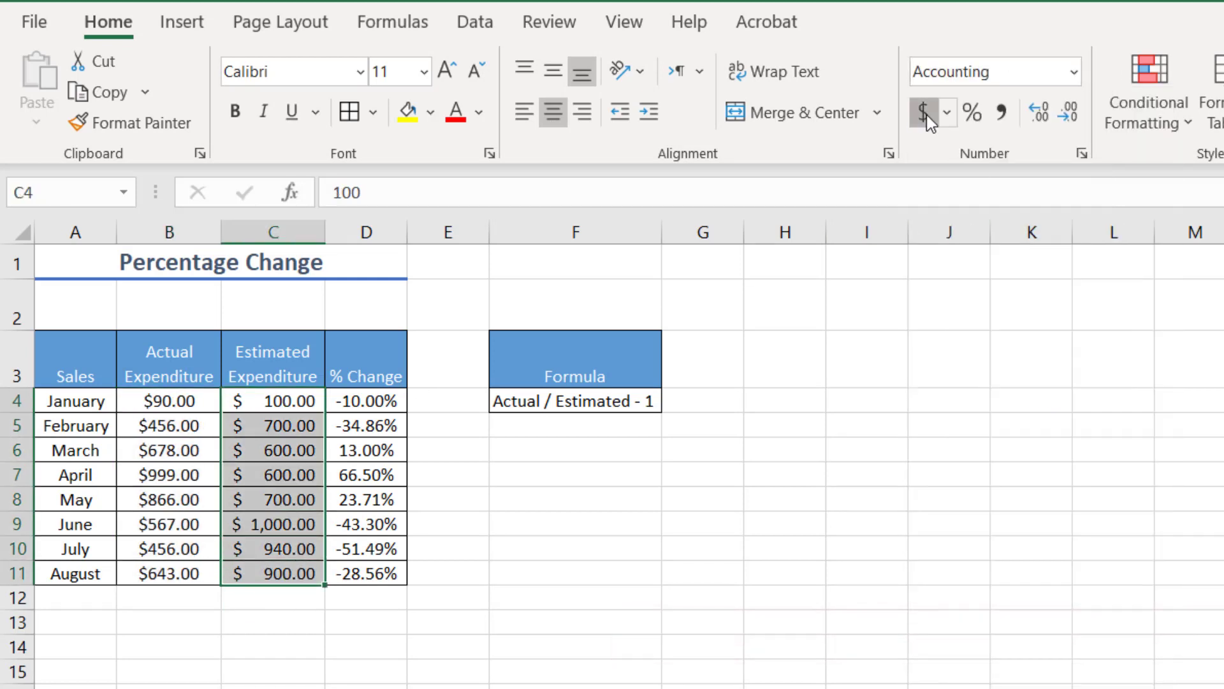
{"action": "left_click_drag", "start_coordinate": [197, 401], "coordinate": [194, 574]}
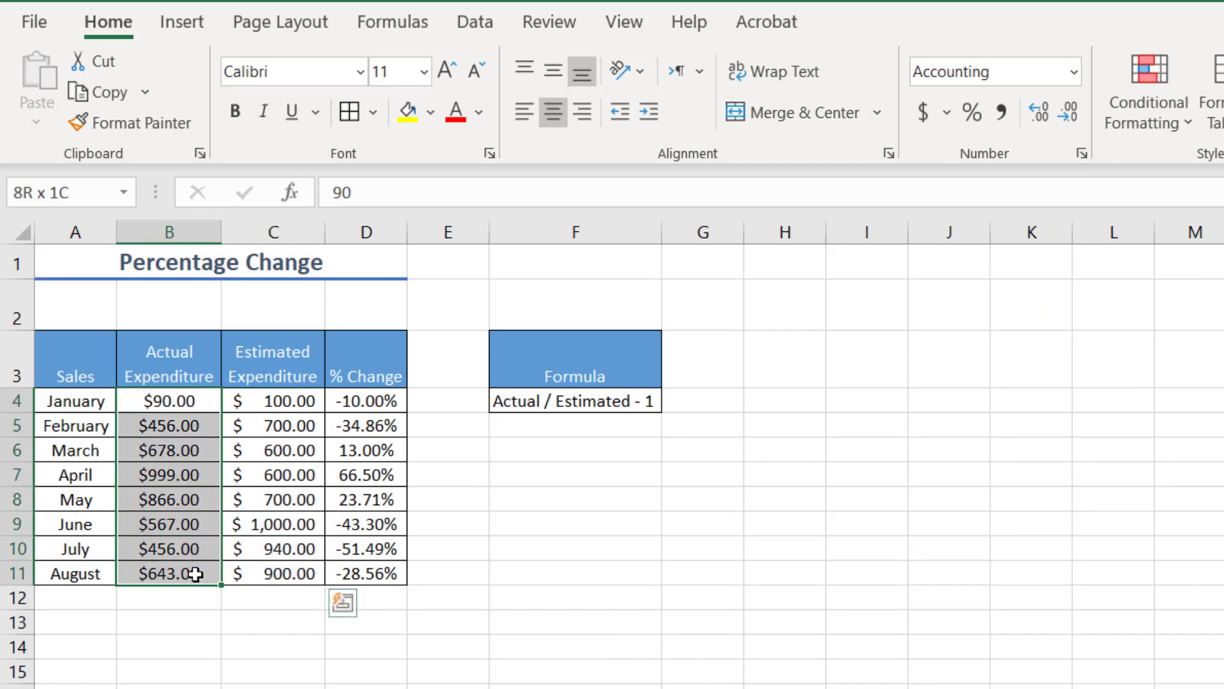
{"action": "left_click", "coordinate": [916, 116]}
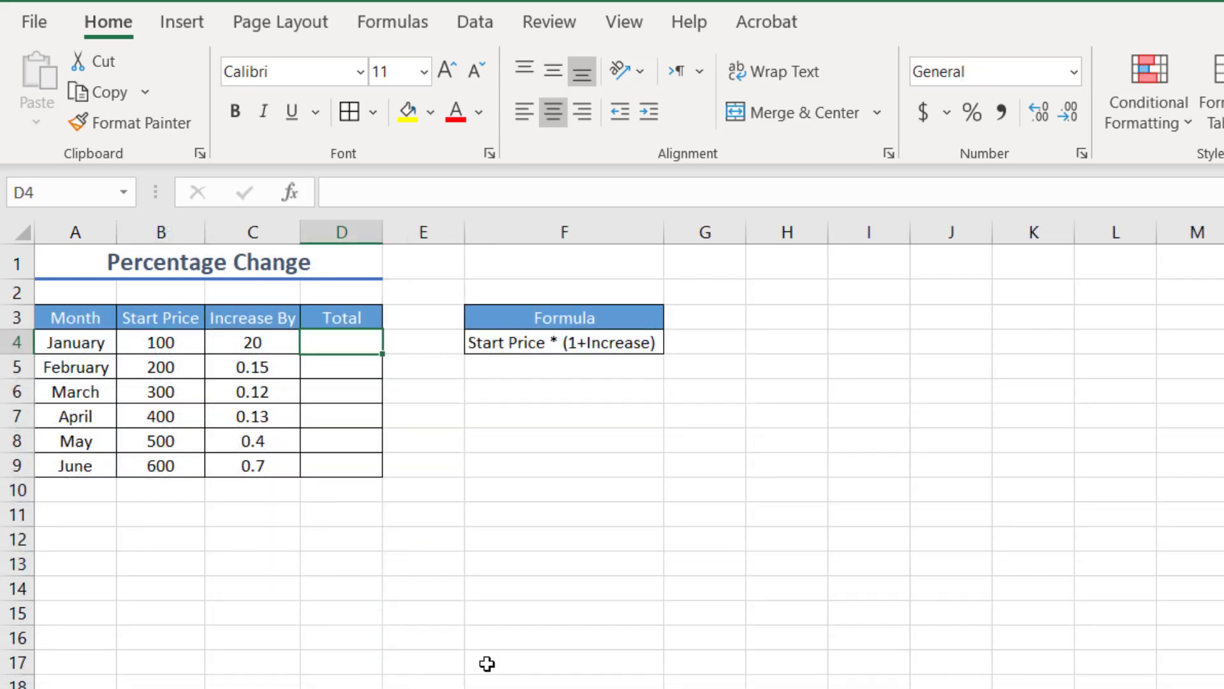
Switch to the next sheet and review January's Start Price, Increase By and Total cells
{"action": "left_click", "coordinate": [487, 663]}
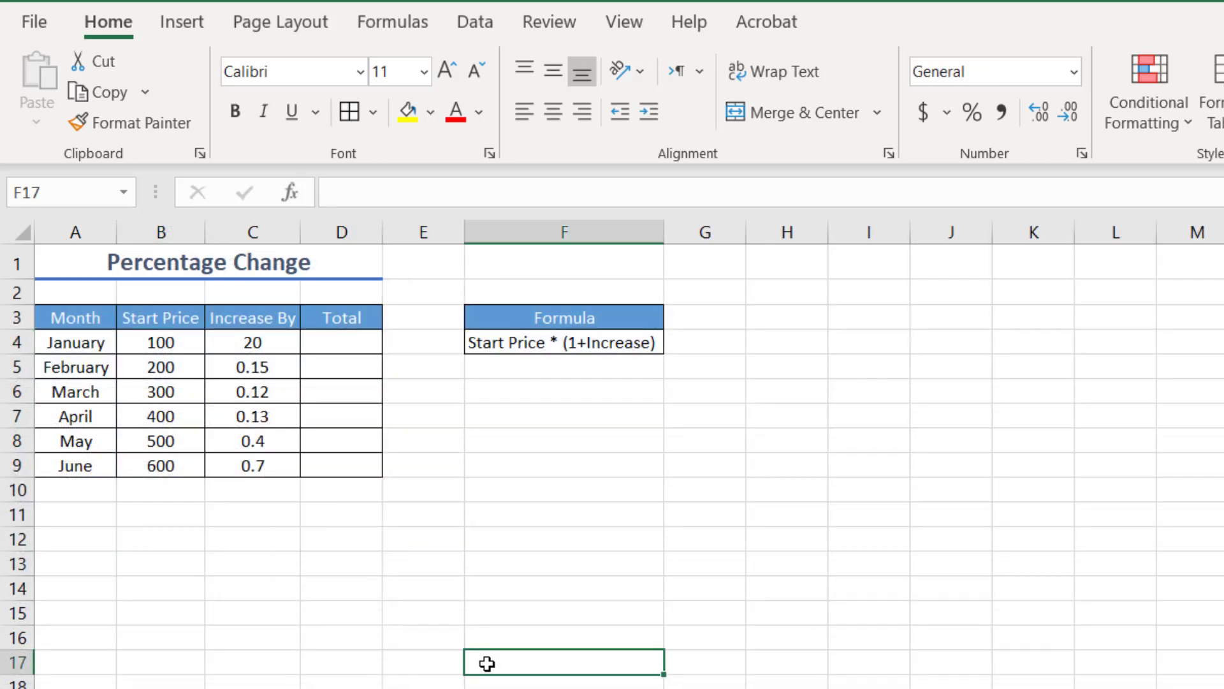
{"action": "left_click", "coordinate": [173, 343]}
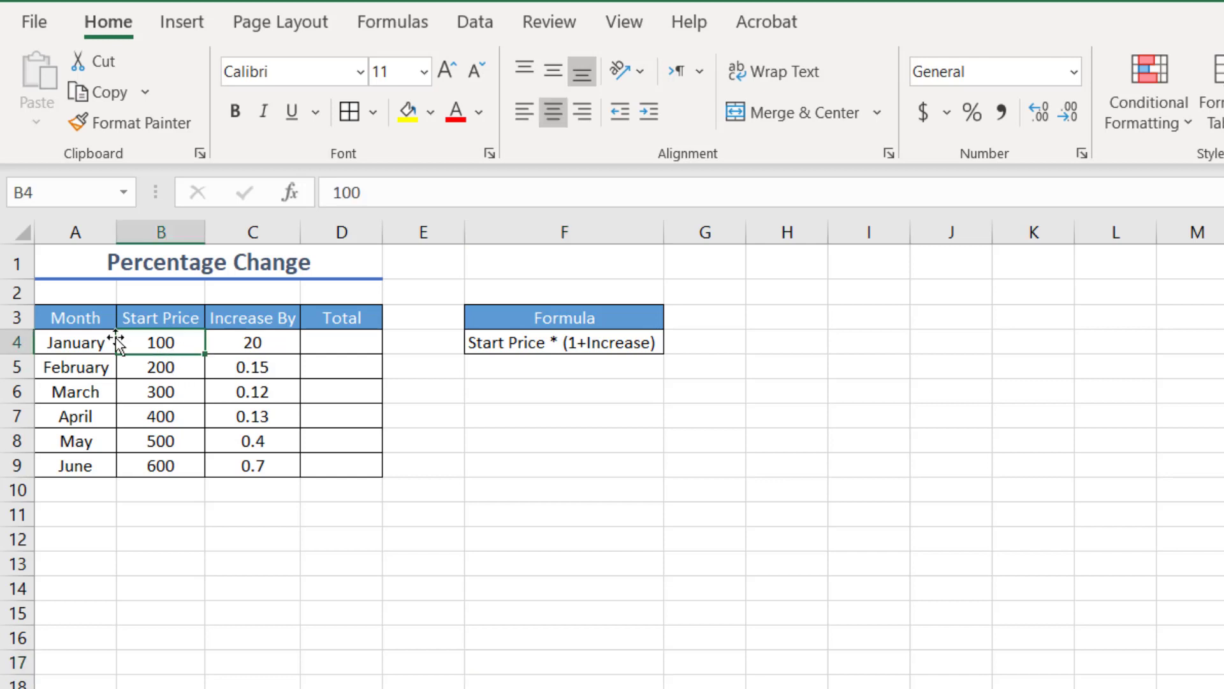
{"action": "left_click", "coordinate": [287, 343]}
{"action": "left_click", "coordinate": [344, 343]}
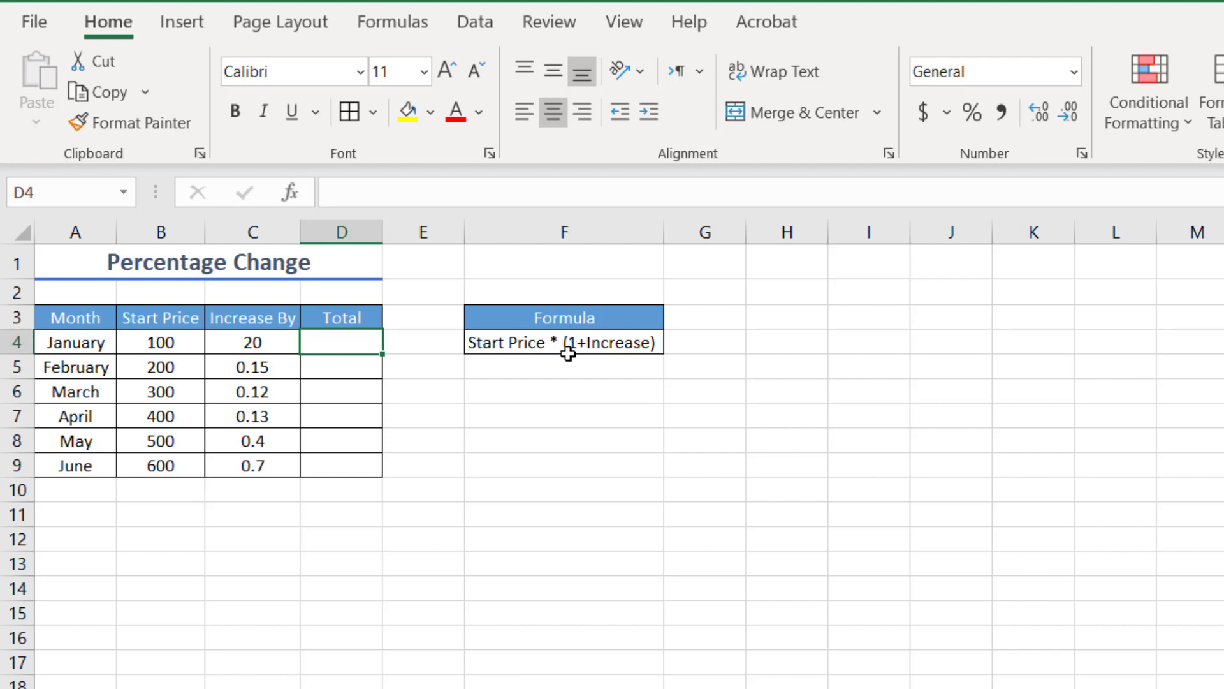
Replace the 2000% result in C4 with 20% in Percentage format
{"action": "left_click", "coordinate": [273, 345]}
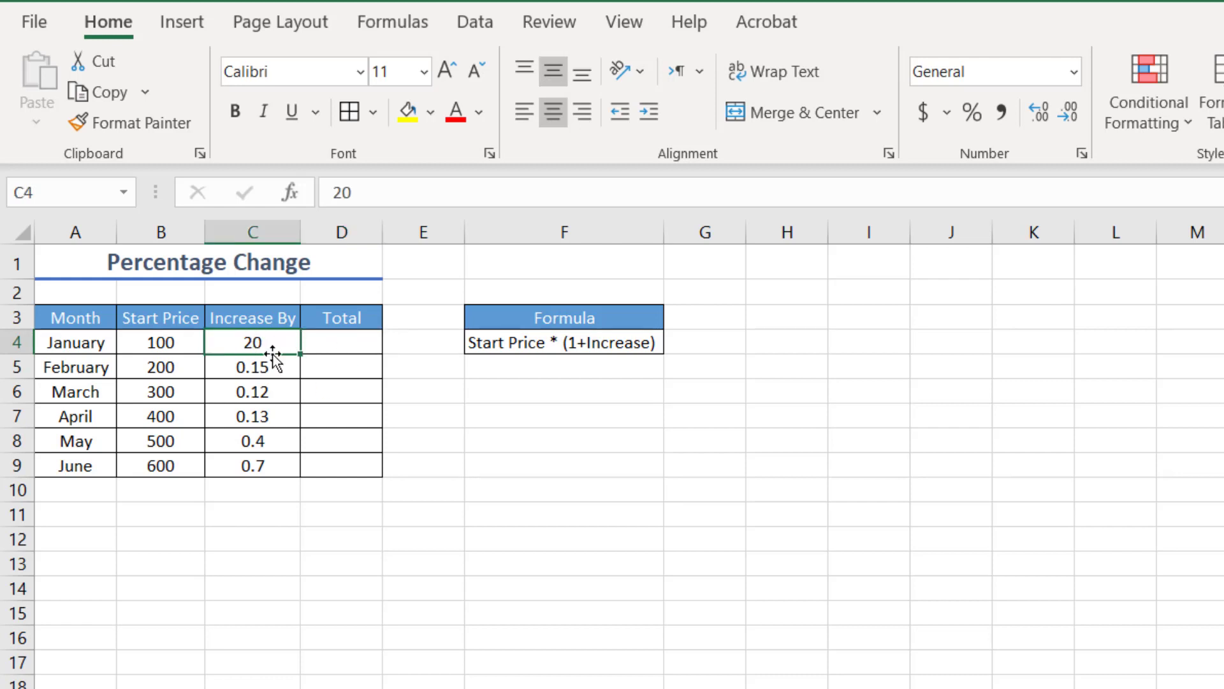
{"action": "left_click", "coordinate": [974, 125]}
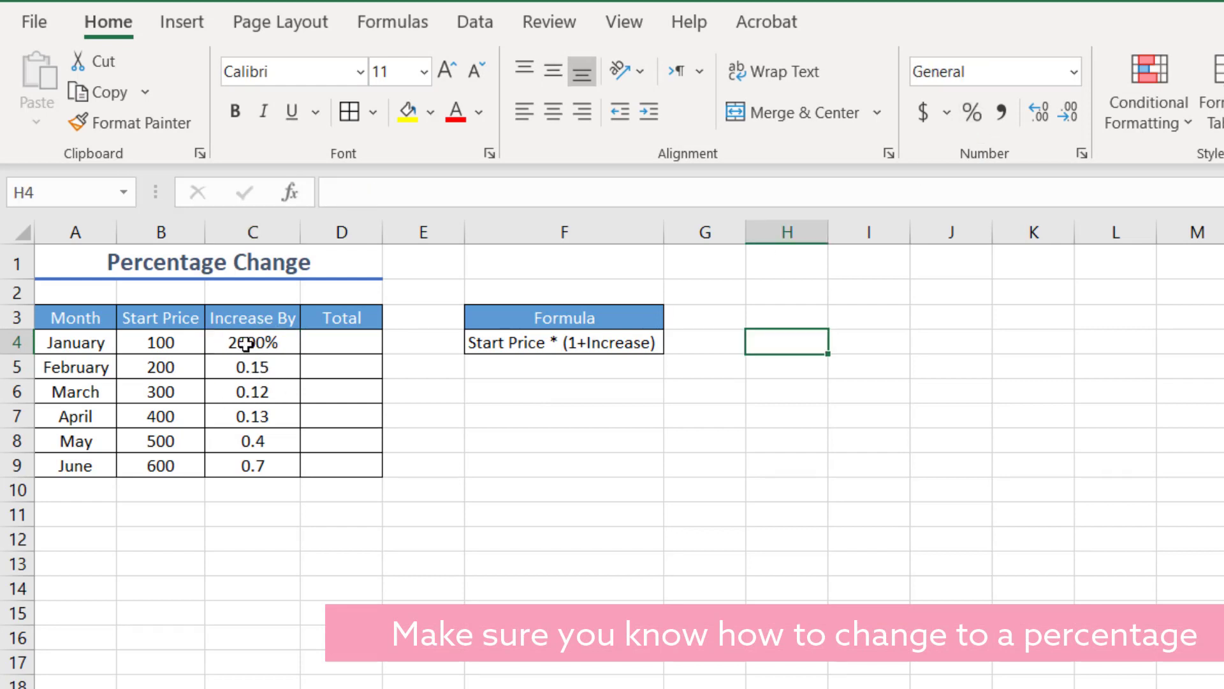
{"action": "left_click", "coordinate": [252, 342]}
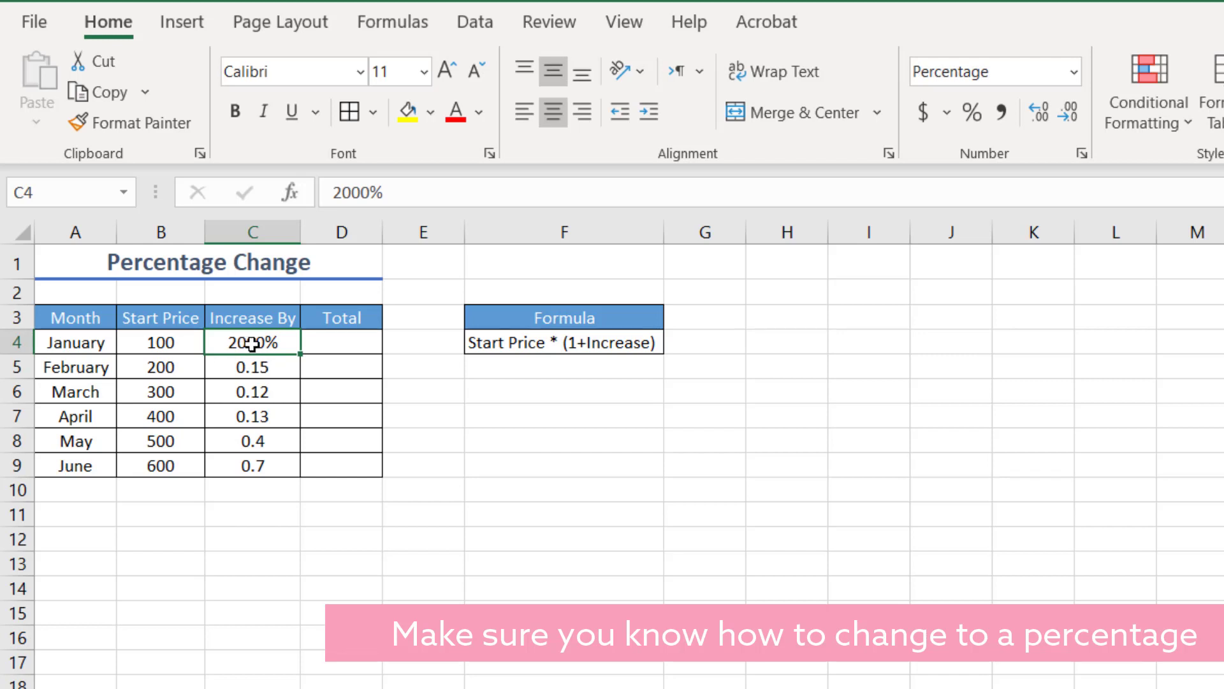
{"action": "key", "text": "Delete"}
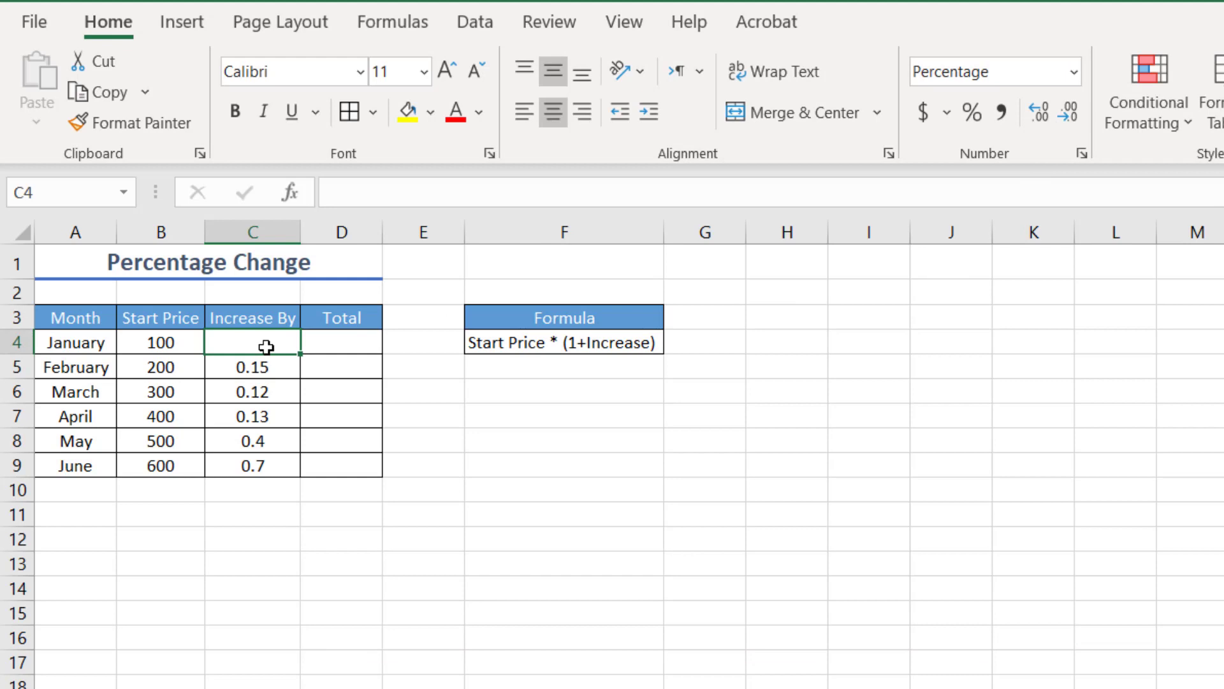
{"action": "left_click", "coordinate": [1074, 73]}
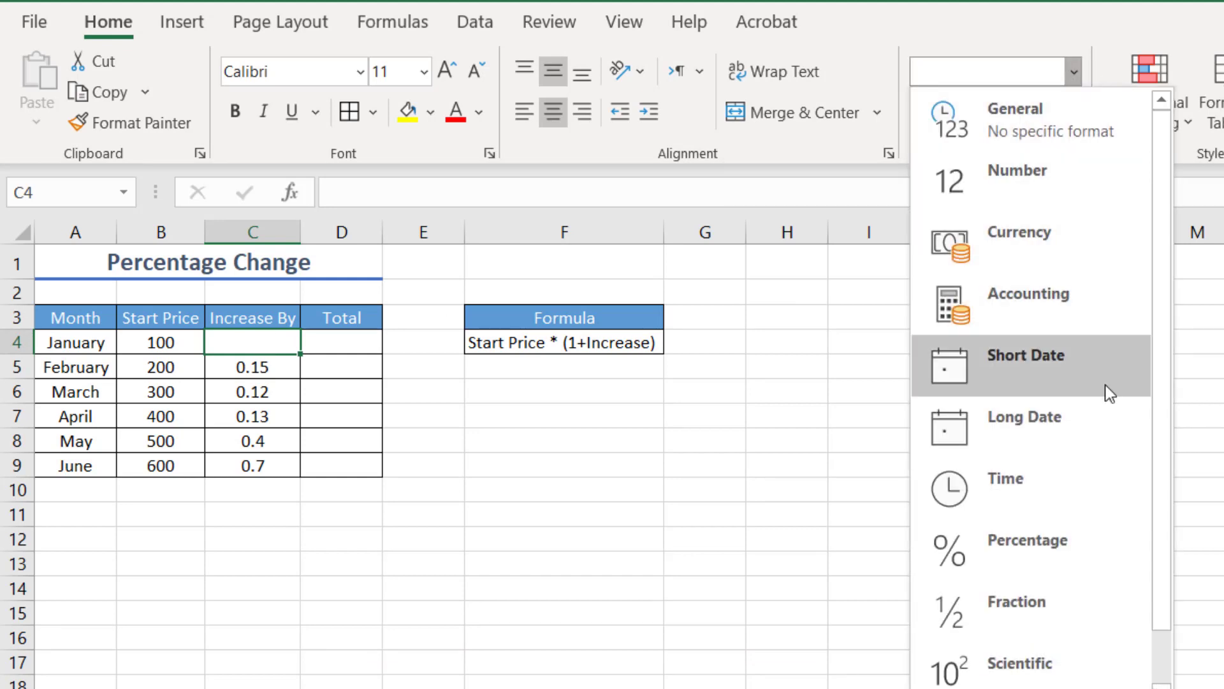
{"action": "left_click", "coordinate": [1057, 546]}
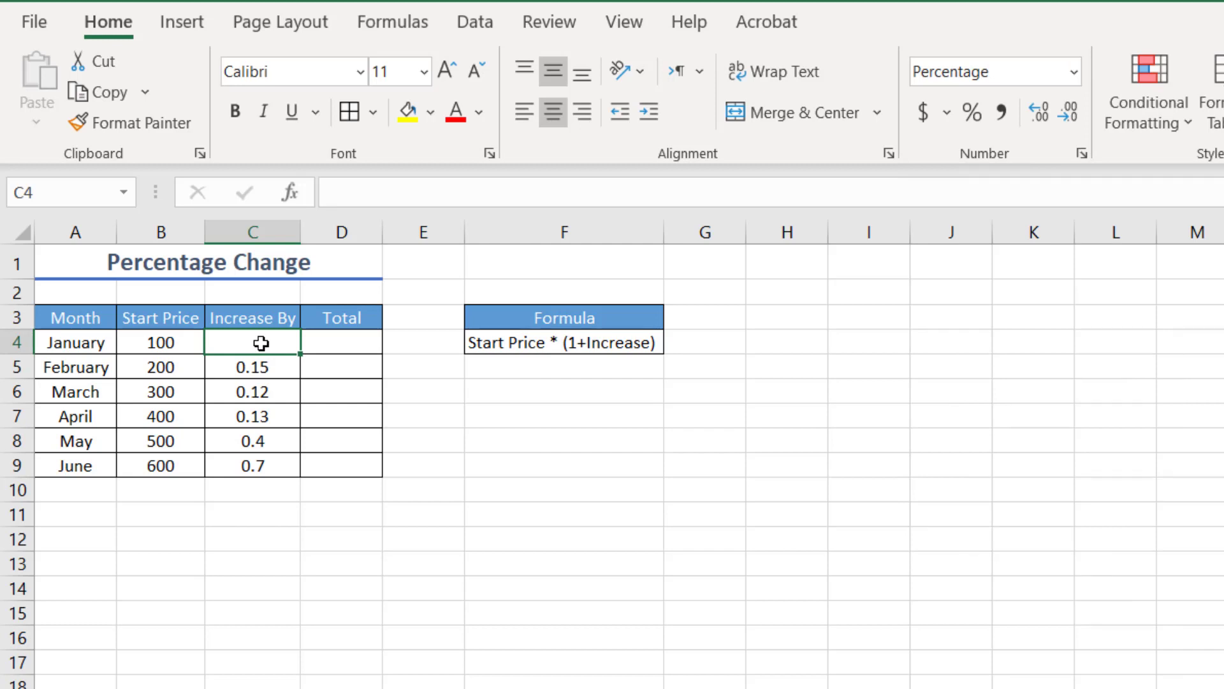
{"action": "type", "text": "20%"}
{"action": "key", "text": "Return"}
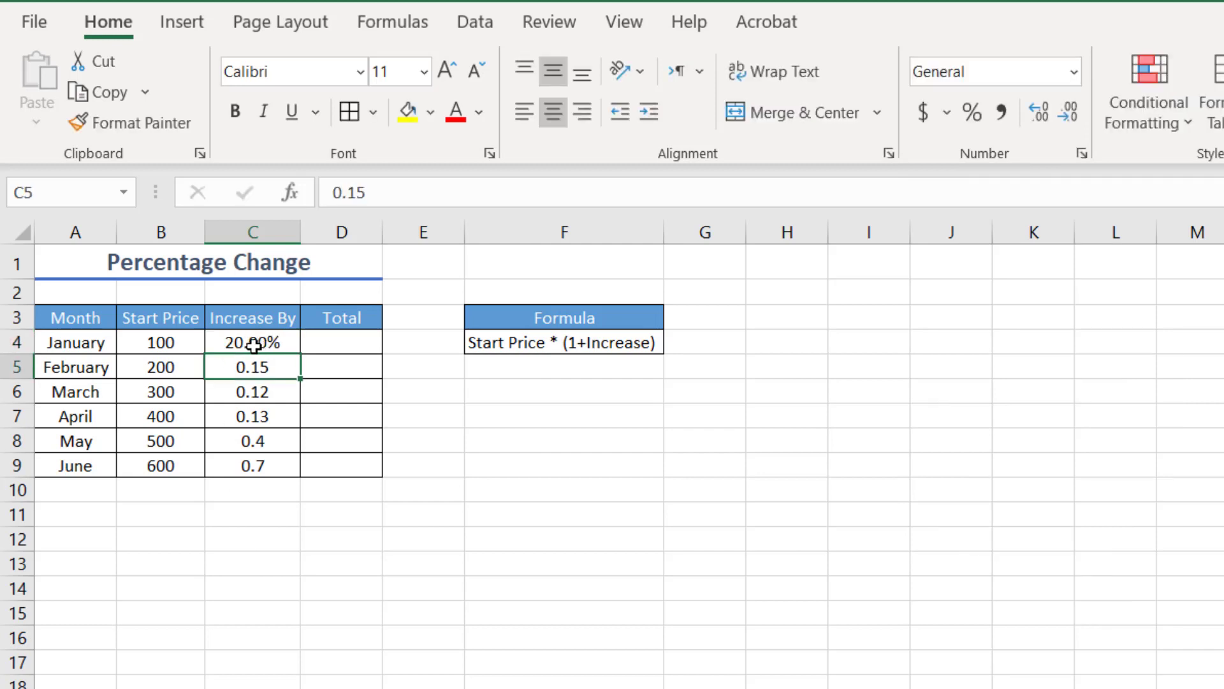
Reset C4 to General, enter 0.2, and apply Percent Style to show 20%
{"action": "left_click", "coordinate": [253, 345]}
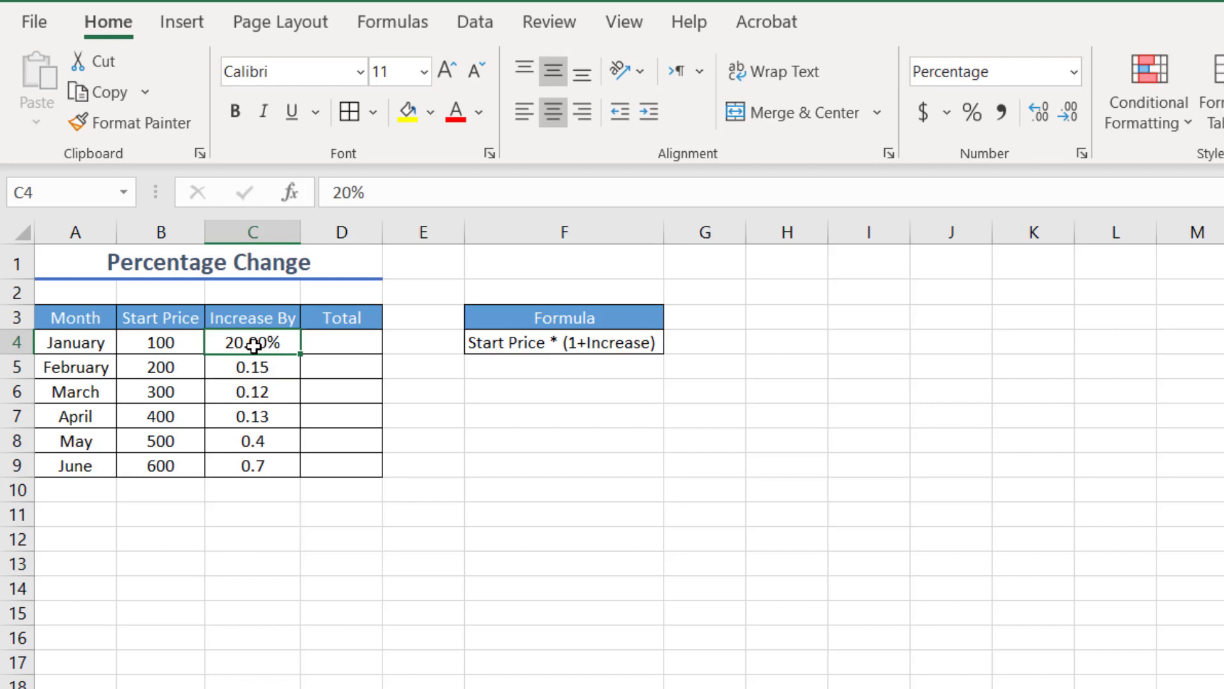
{"action": "key", "text": "Delete"}
{"action": "left_click", "coordinate": [1074, 70]}
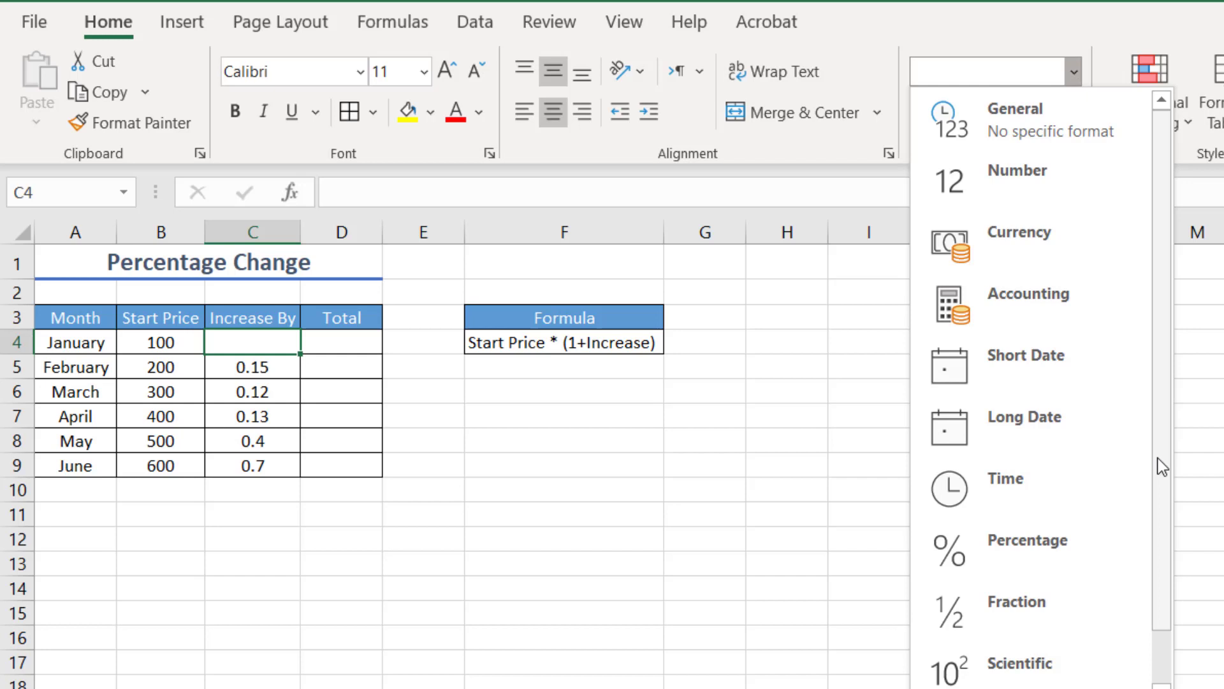
{"action": "left_click_drag", "start_coordinate": [1158, 465], "coordinate": [1150, 175]}
{"action": "left_click", "coordinate": [275, 340]}
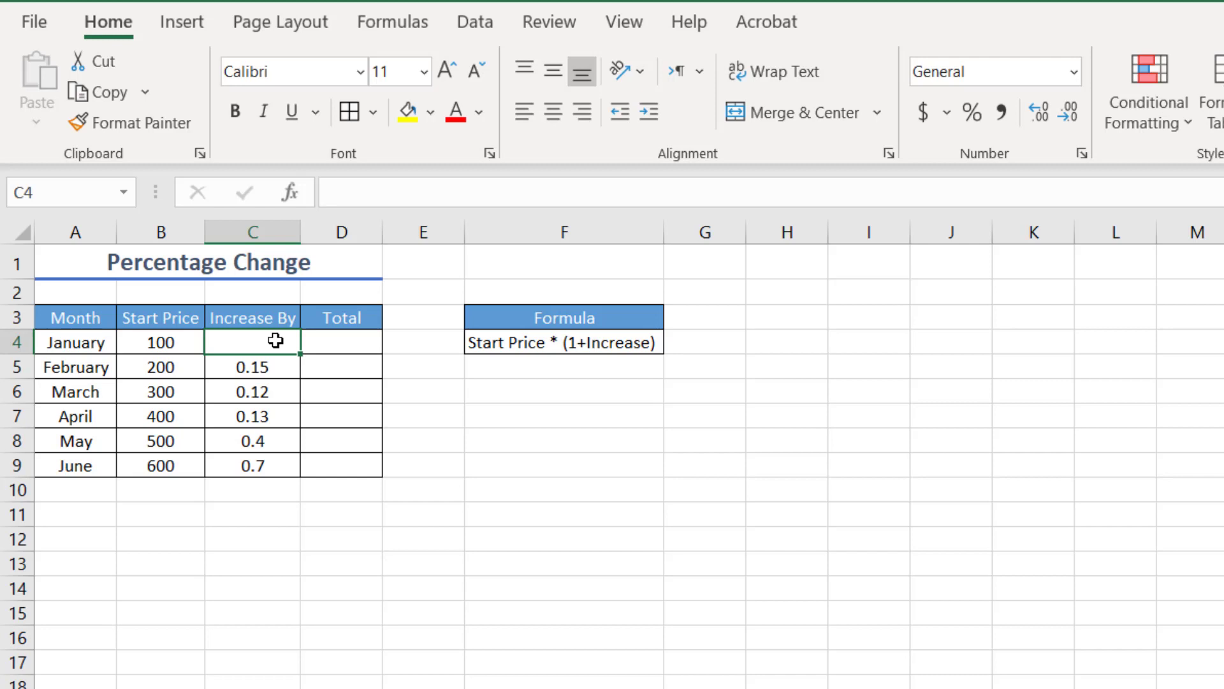
{"action": "type", "text": "0.2"}
{"action": "key", "text": "Return"}
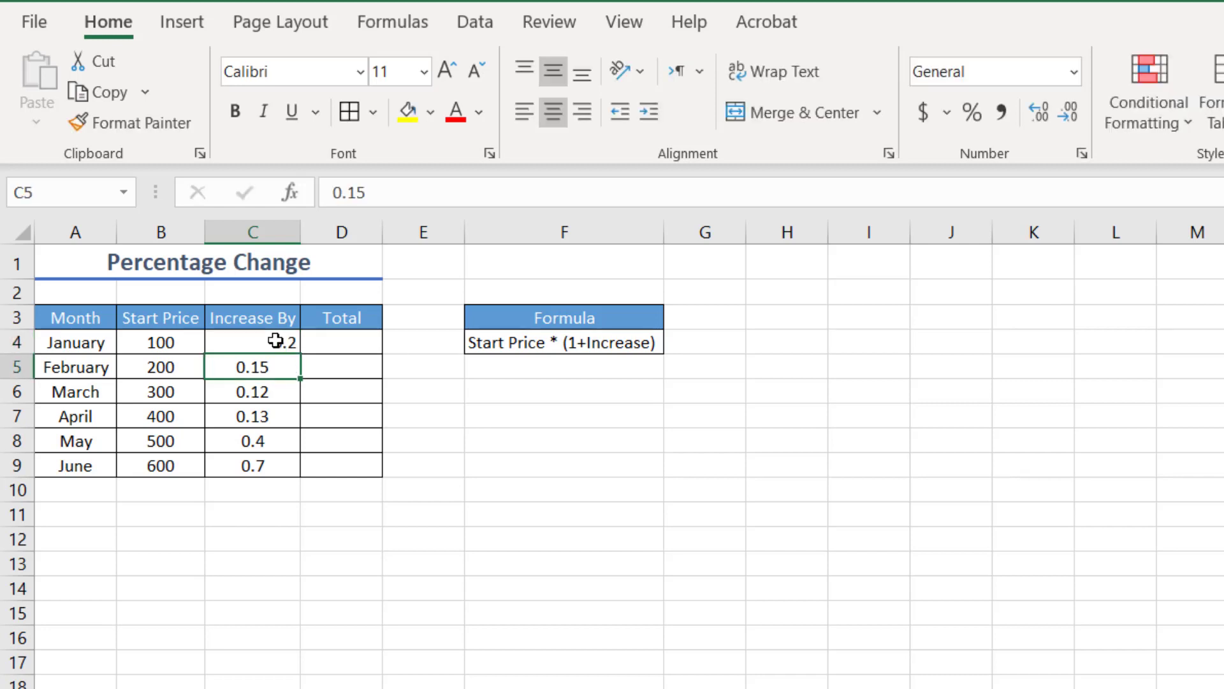
{"action": "left_click", "coordinate": [262, 342]}
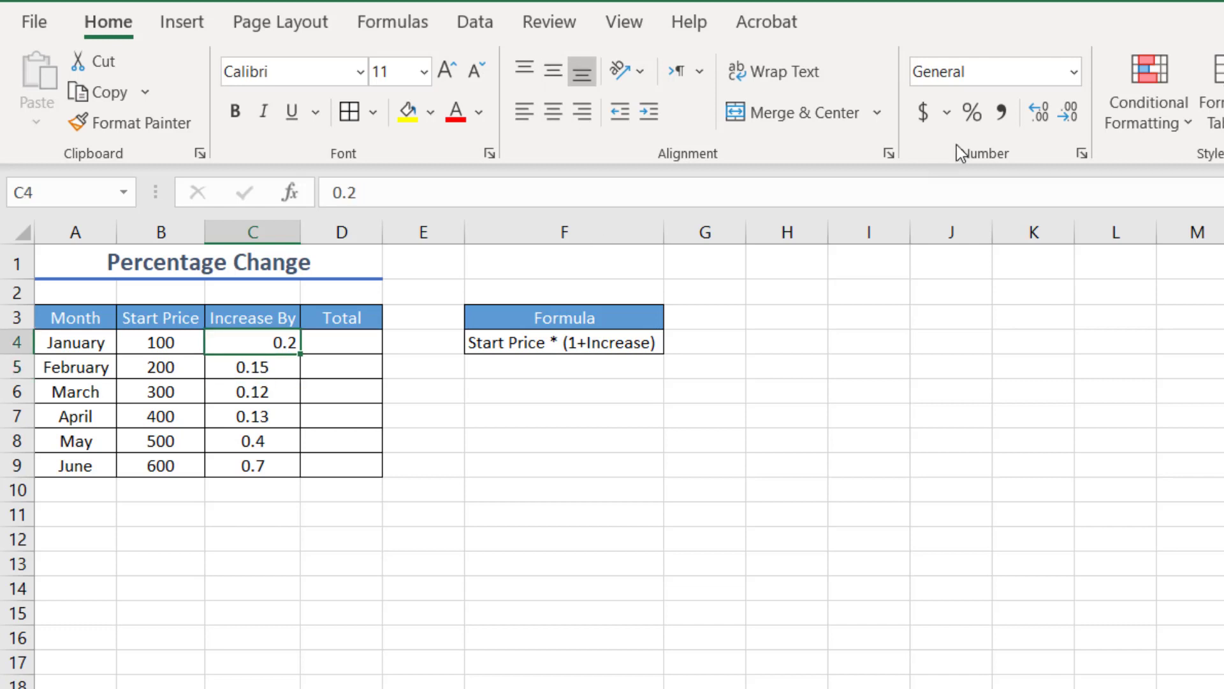
{"action": "left_click", "coordinate": [981, 110]}
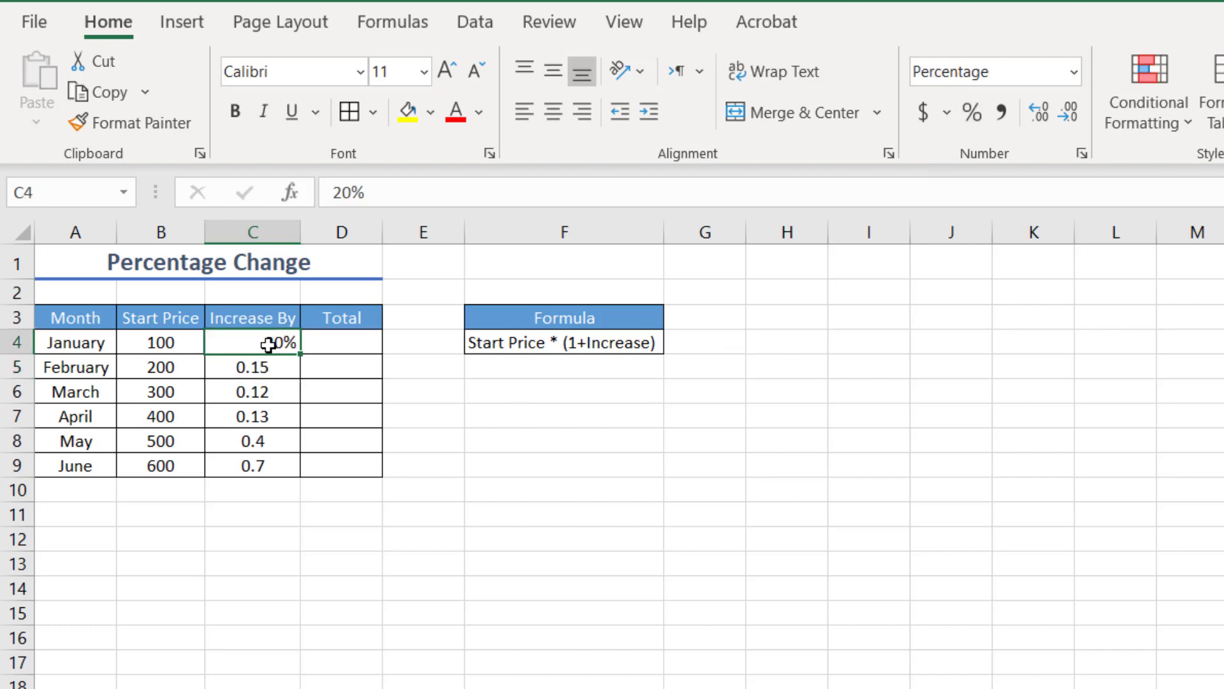
Apply Percent Style and centre alignment to the Increase By values C4:C9
{"action": "left_click_drag", "start_coordinate": [277, 342], "coordinate": [276, 463]}
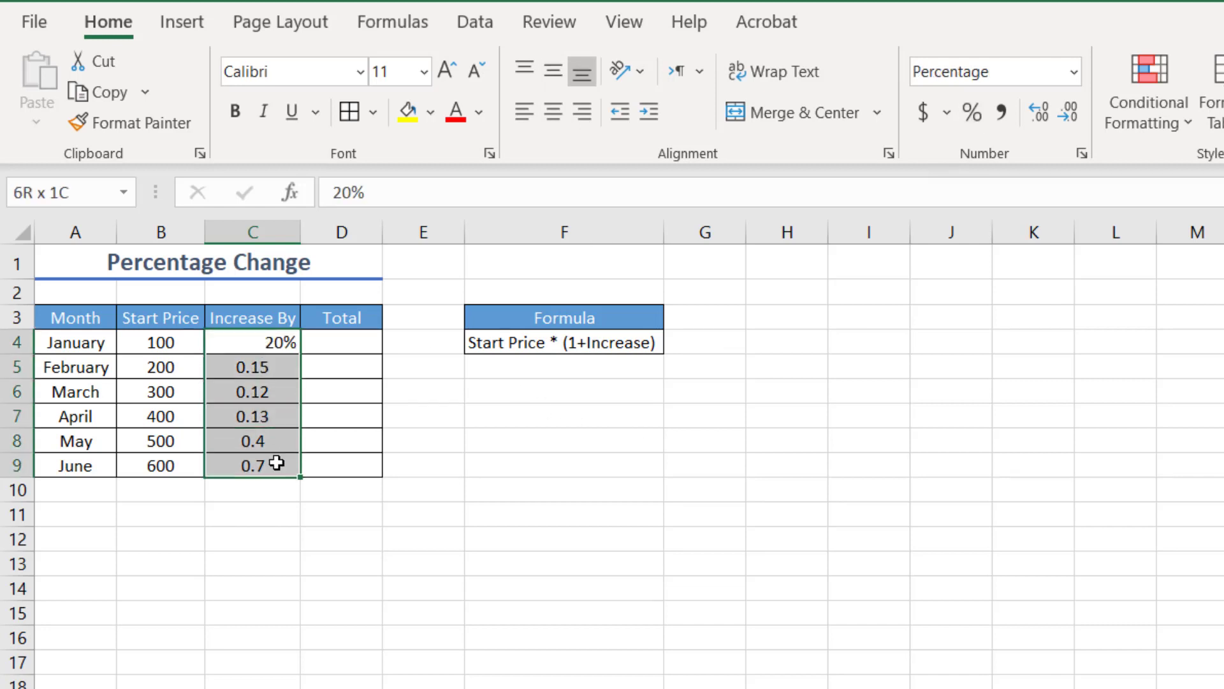
{"action": "left_click", "coordinate": [971, 113]}
{"action": "left_click", "coordinate": [561, 120]}
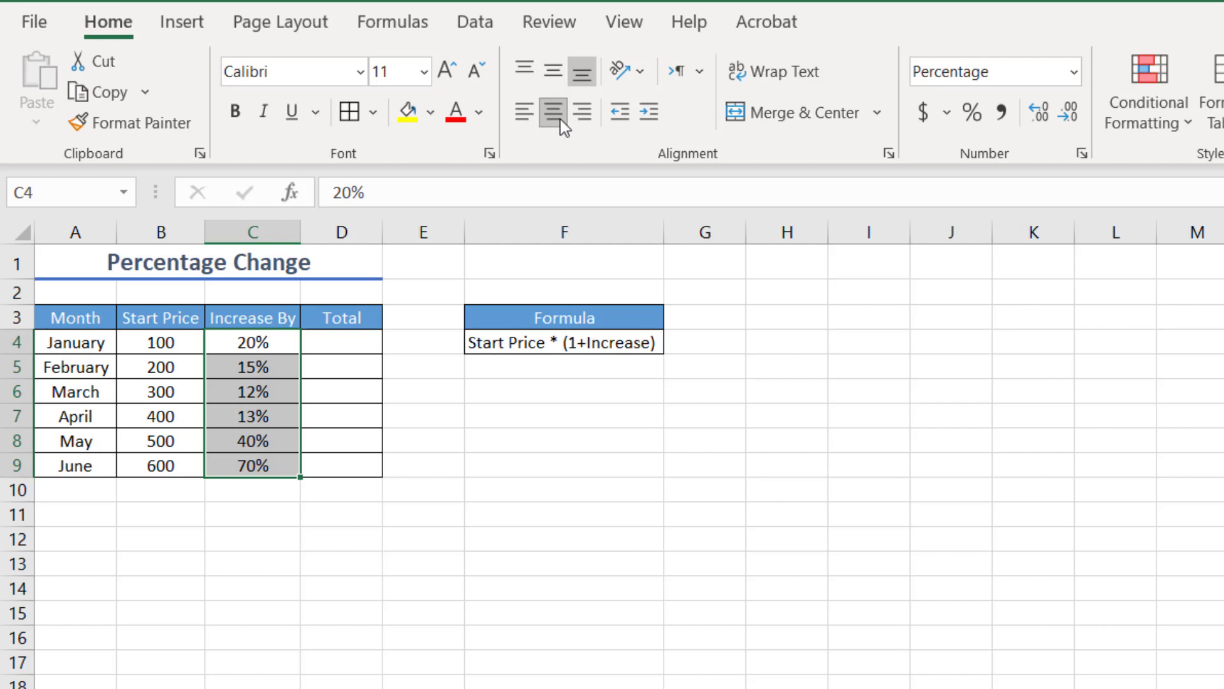
Format the Start Prices B4:B9 in dollar Accounting format
{"action": "left_click", "coordinate": [167, 345]}
{"action": "left_click_drag", "start_coordinate": [167, 345], "coordinate": [168, 469]}
{"action": "left_click", "coordinate": [921, 114]}
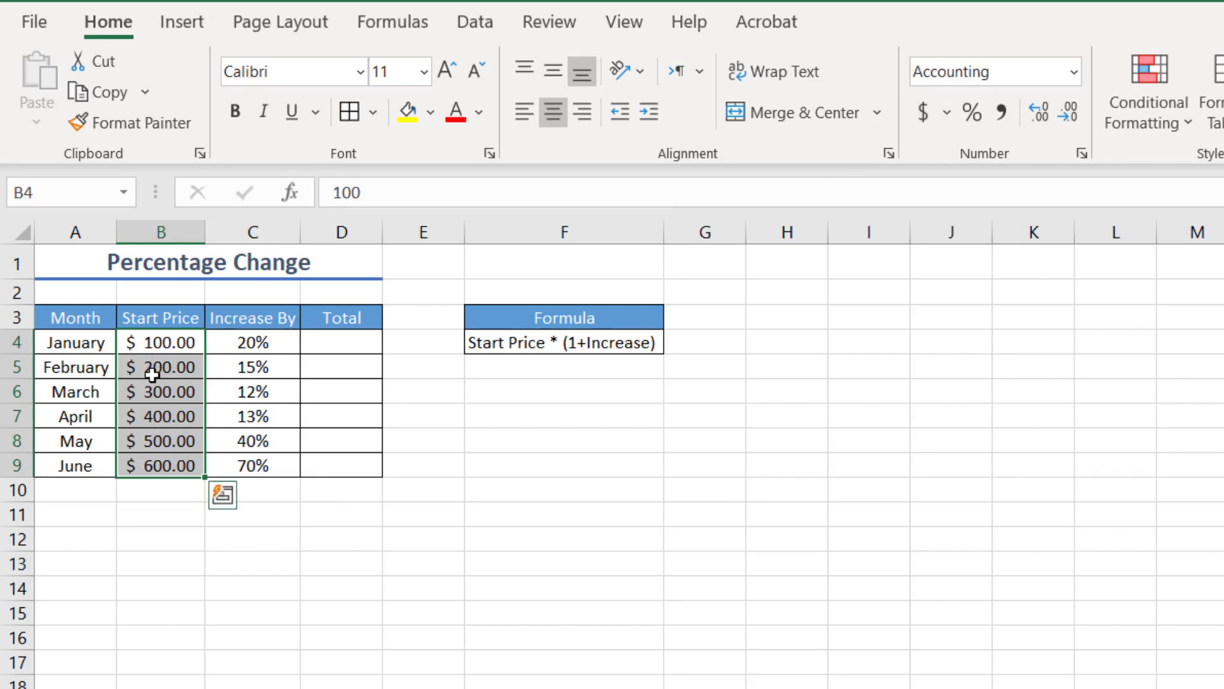
{"action": "left_click", "coordinate": [322, 337]}
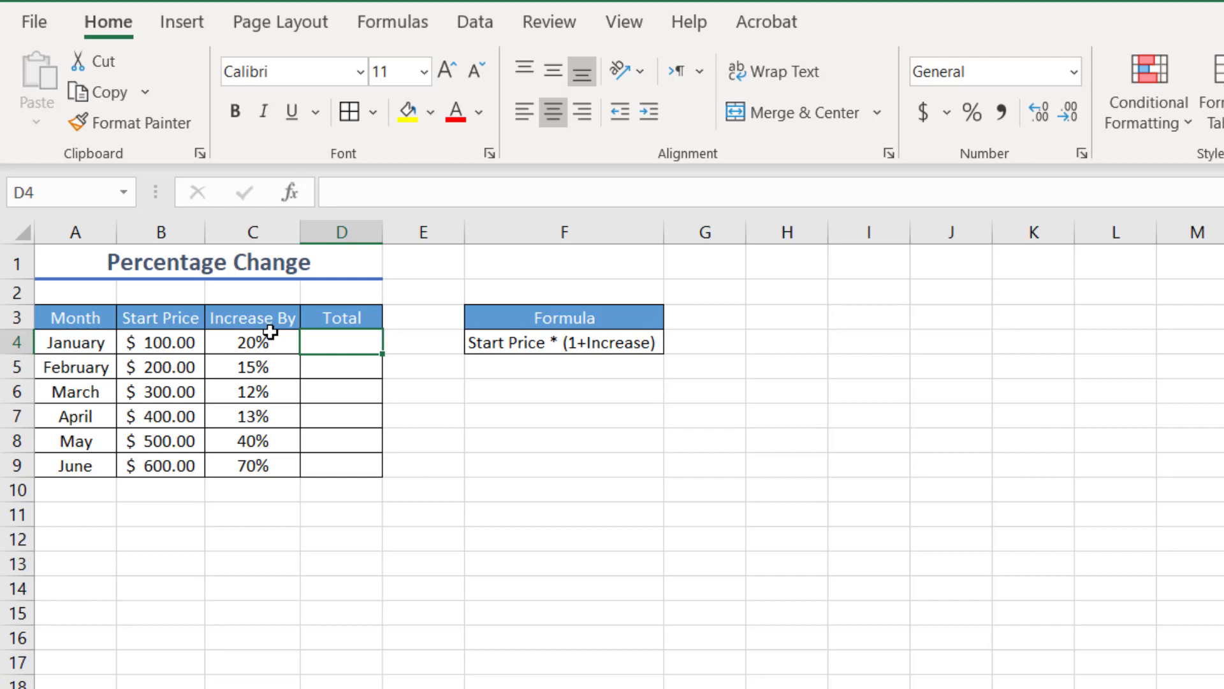
Enter =B4*(1+C4) in D4, giving January a total of $120.00
{"action": "type", "text": "="}
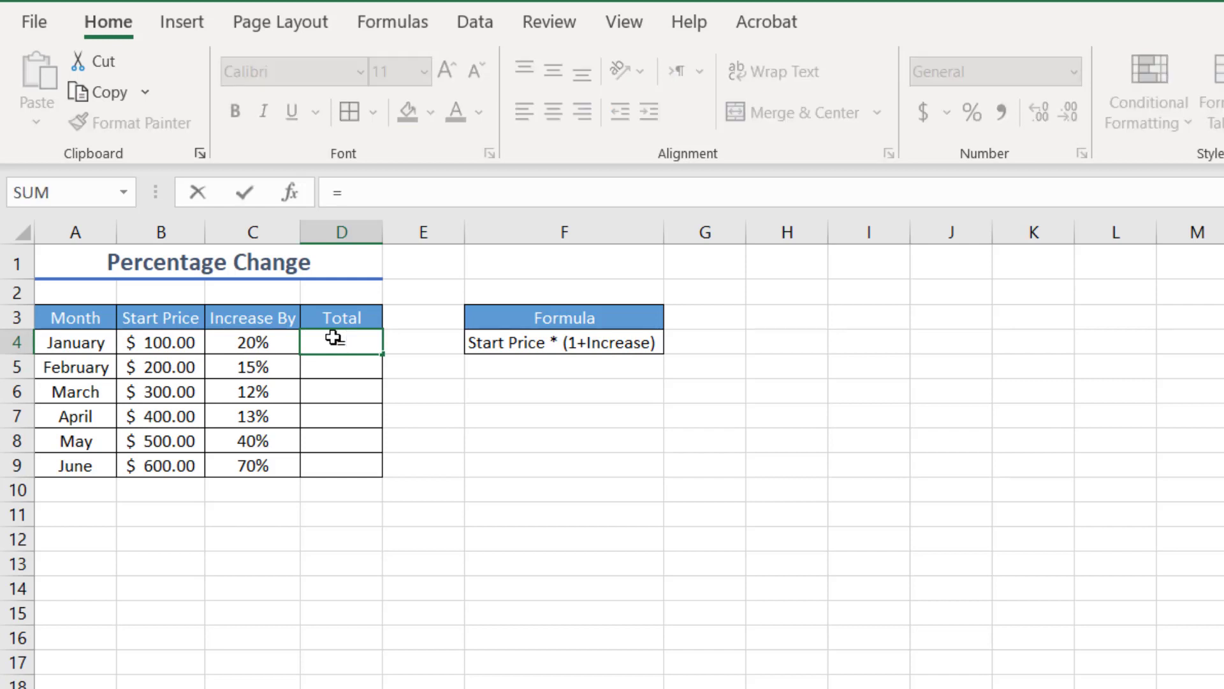
{"action": "left_click", "coordinate": [174, 345]}
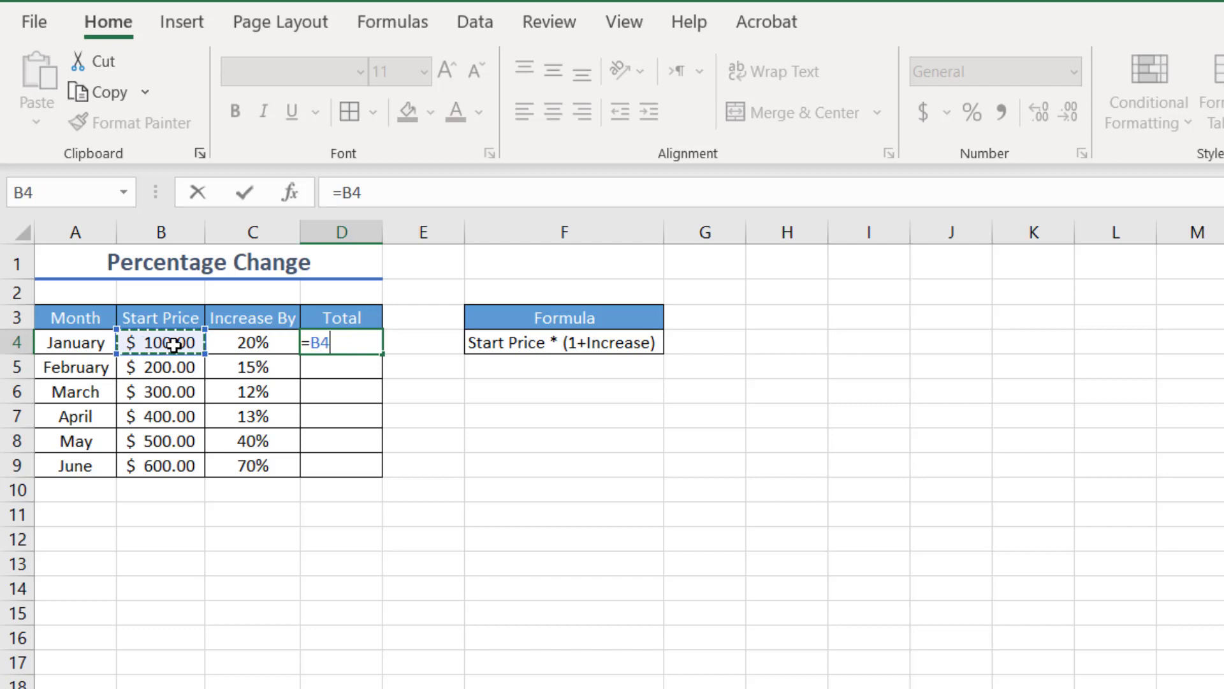
{"action": "type", "text": "*("}
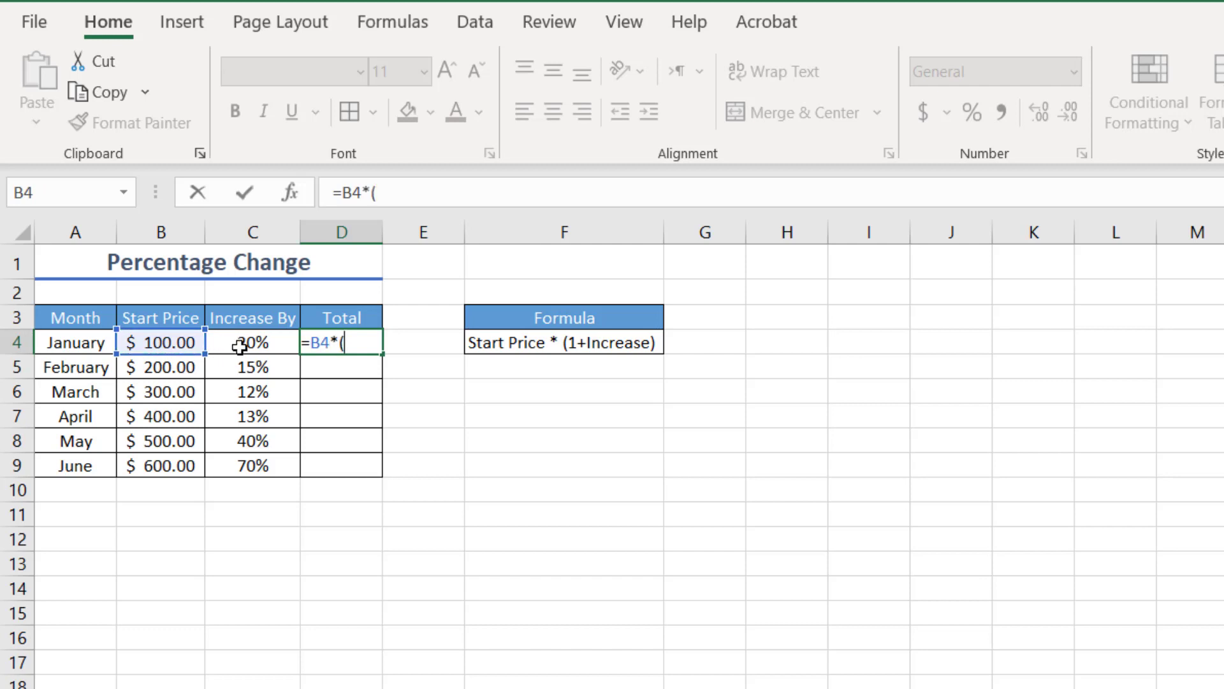
{"action": "type", "text": "1+"}
{"action": "left_click", "coordinate": [239, 346]}
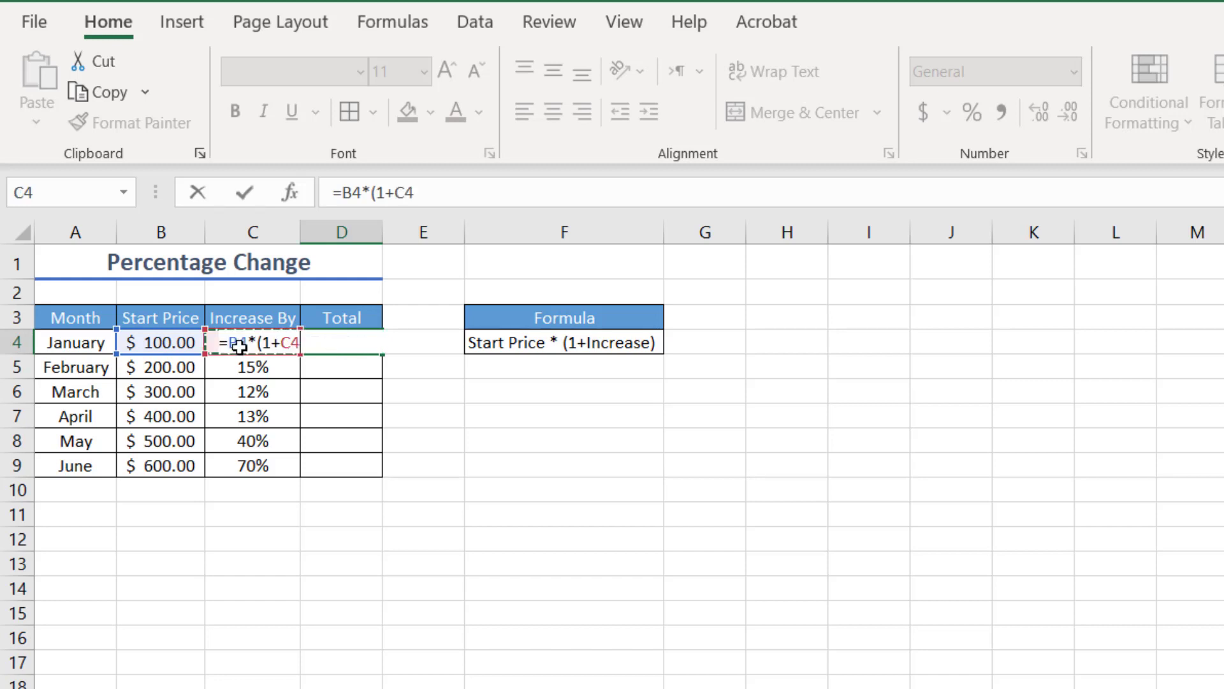
{"action": "type", "text": ")"}
{"action": "key", "text": "Return"}
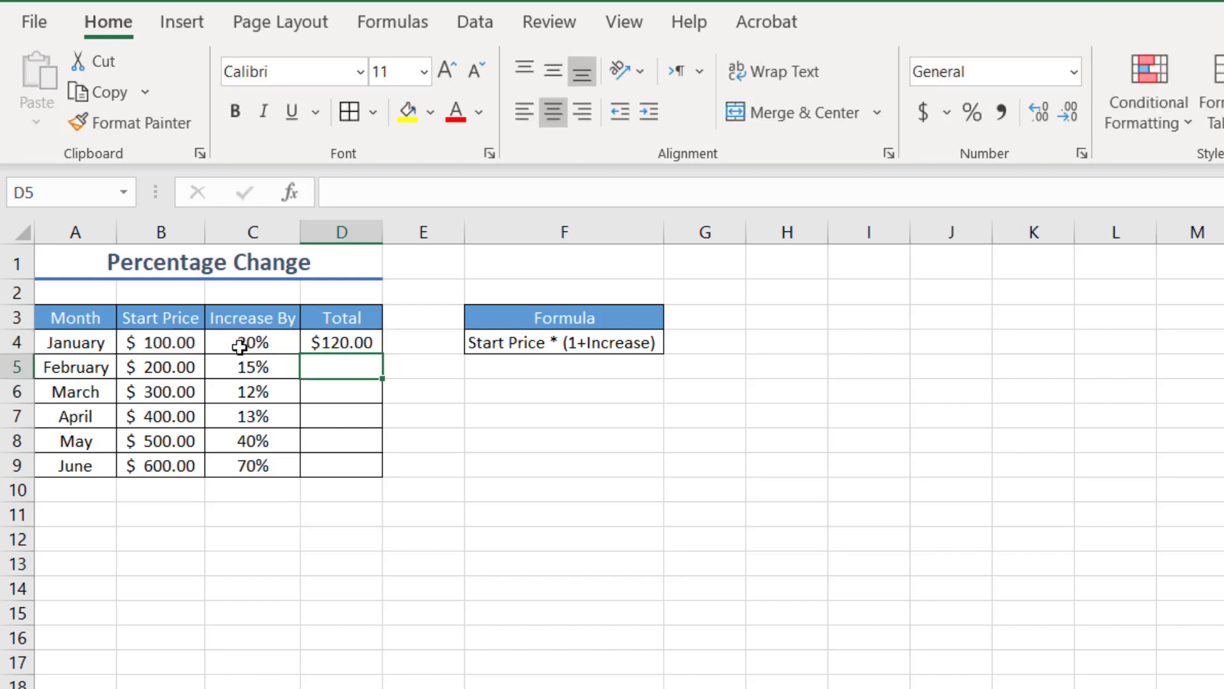
Fill the Total formula down to June and autofit column D to fit $1,020.00
{"action": "left_click", "coordinate": [340, 337]}
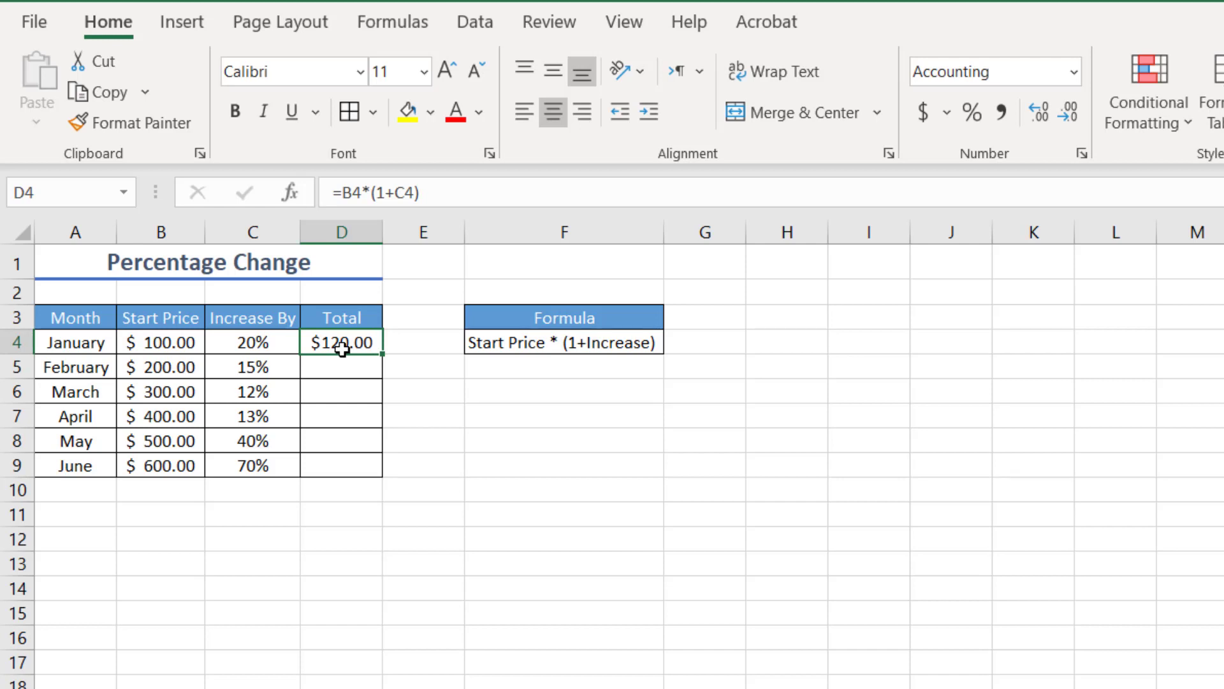
{"action": "double_click", "coordinate": [383, 354]}
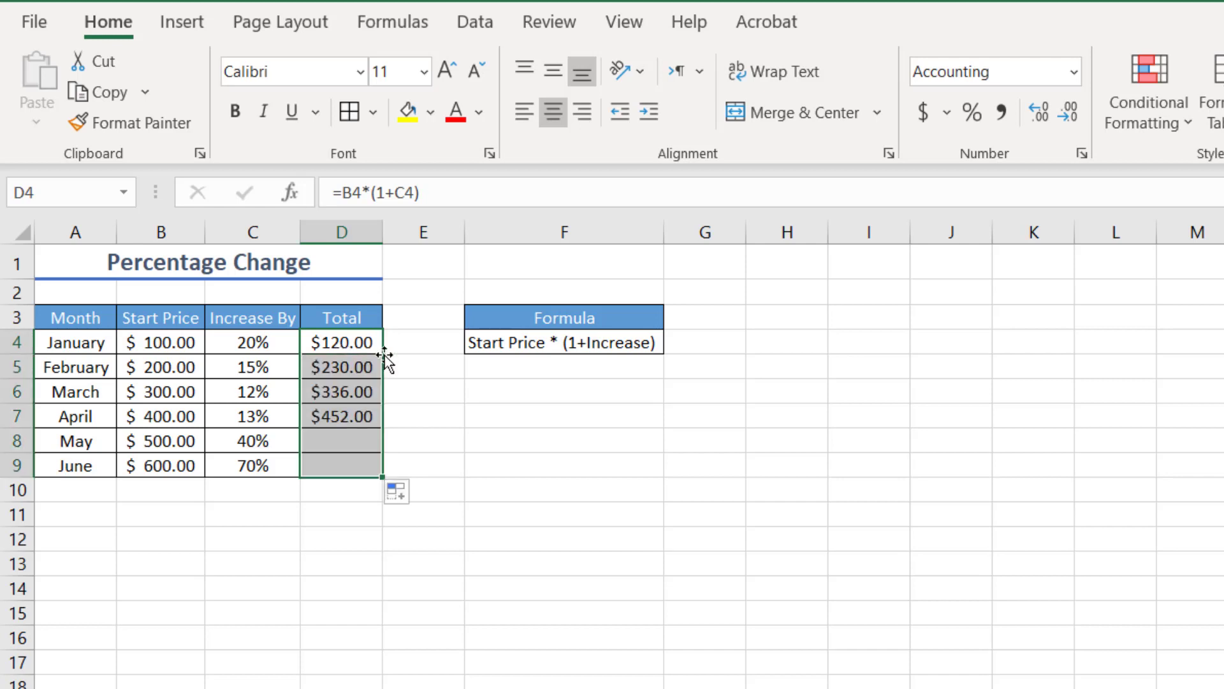
{"action": "double_click", "coordinate": [383, 233]}
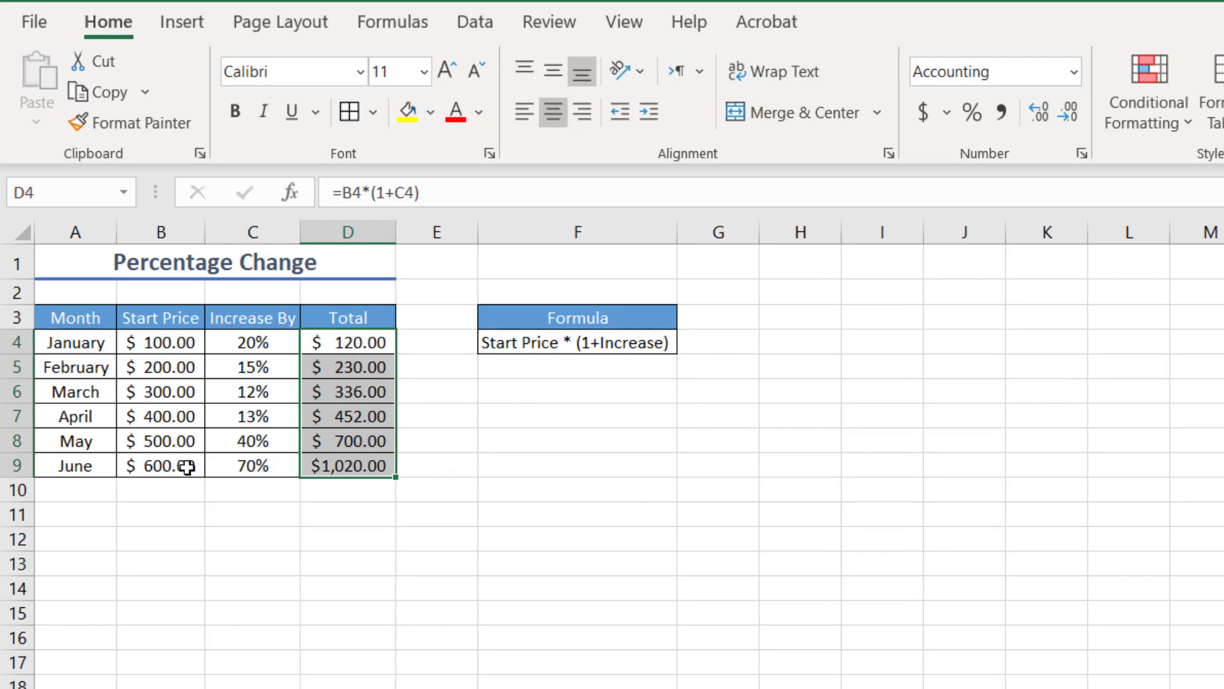
Change June's increase in C9 from 70% to 100%, then verify D9's total reads $1,200.00
{"action": "left_click", "coordinate": [254, 473]}
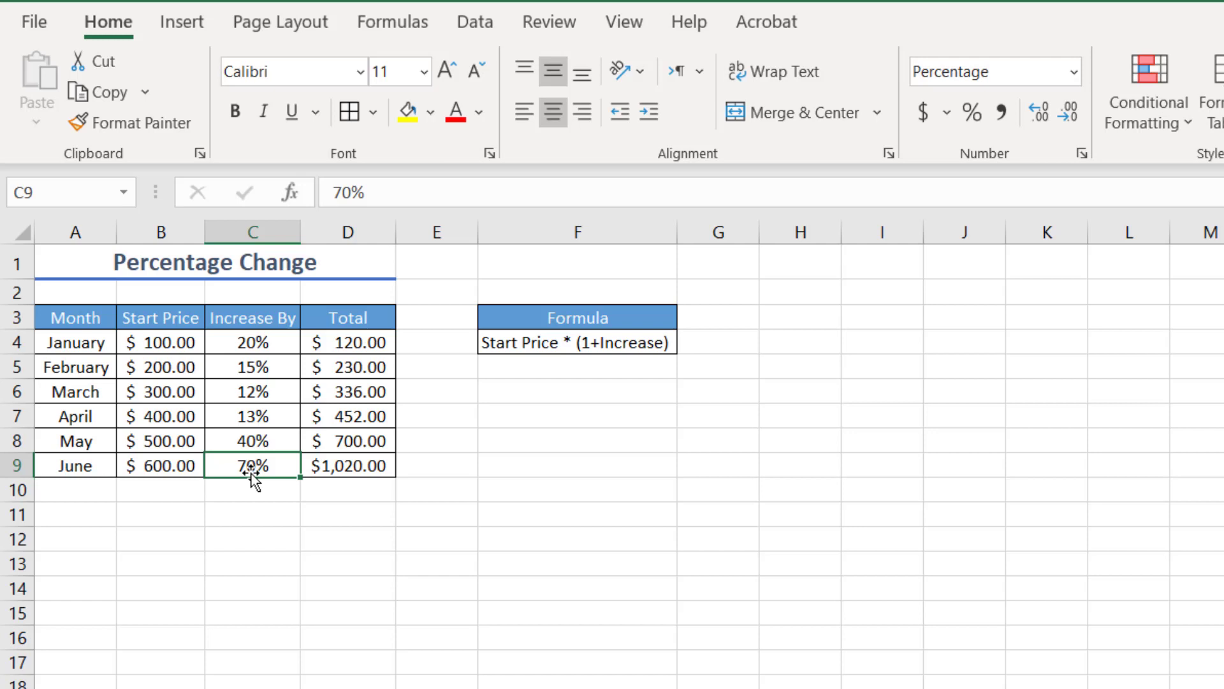
{"action": "key", "text": "F2"}
{"action": "double_click", "coordinate": [243, 465]}
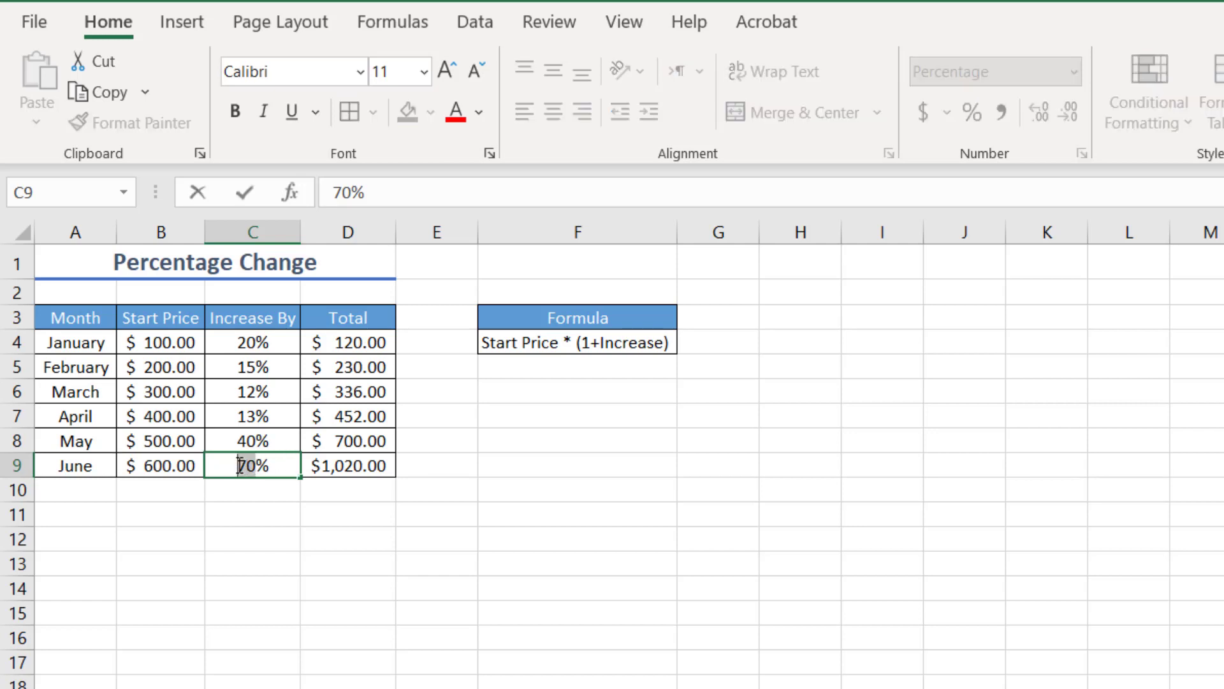
{"action": "type", "text": "100"}
{"action": "key", "text": "Return"}
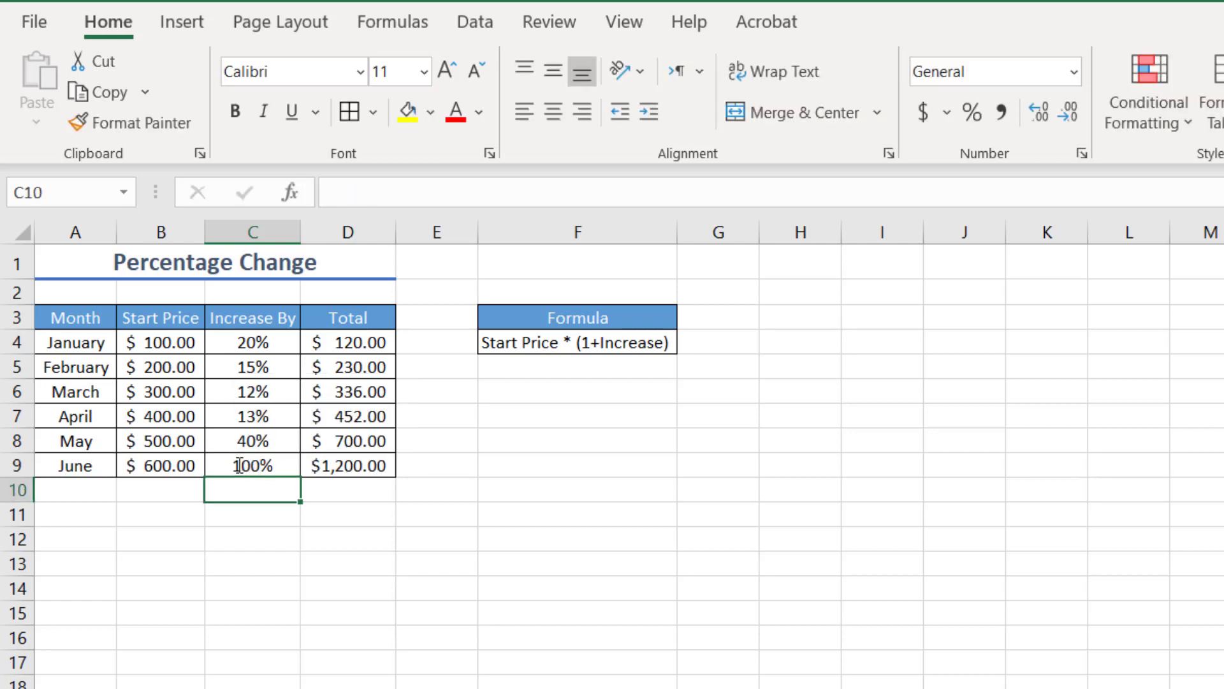
{"action": "left_click", "coordinate": [162, 470]}
{"action": "left_click", "coordinate": [349, 467]}
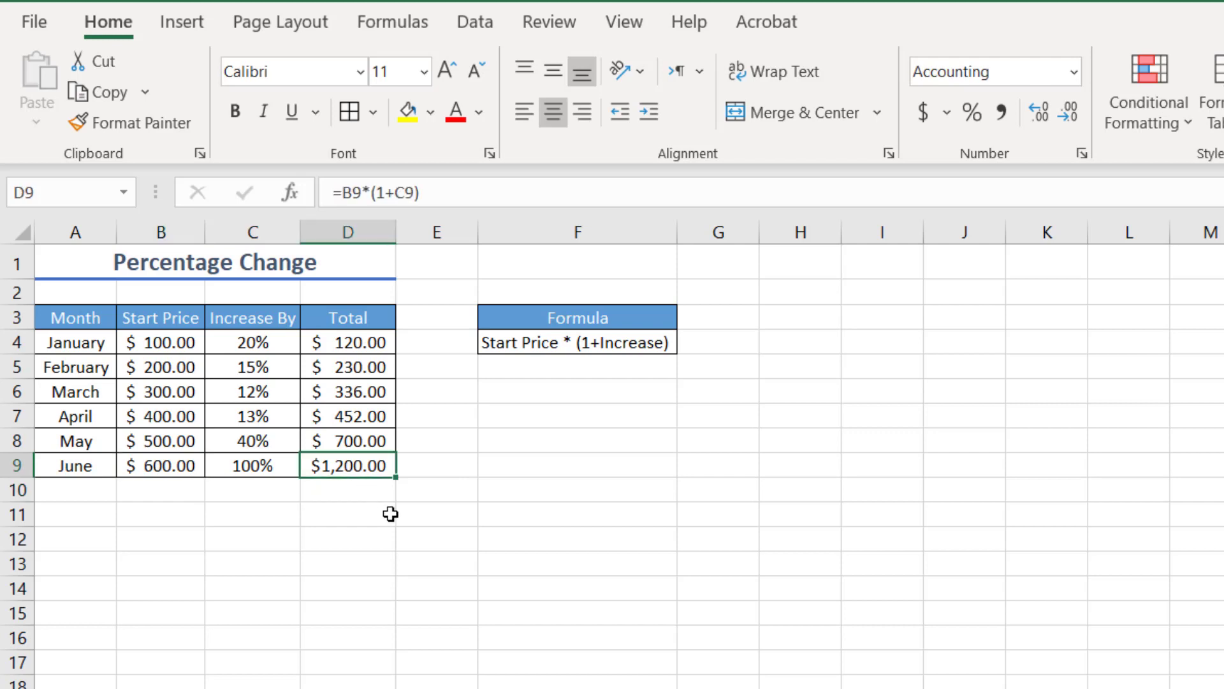